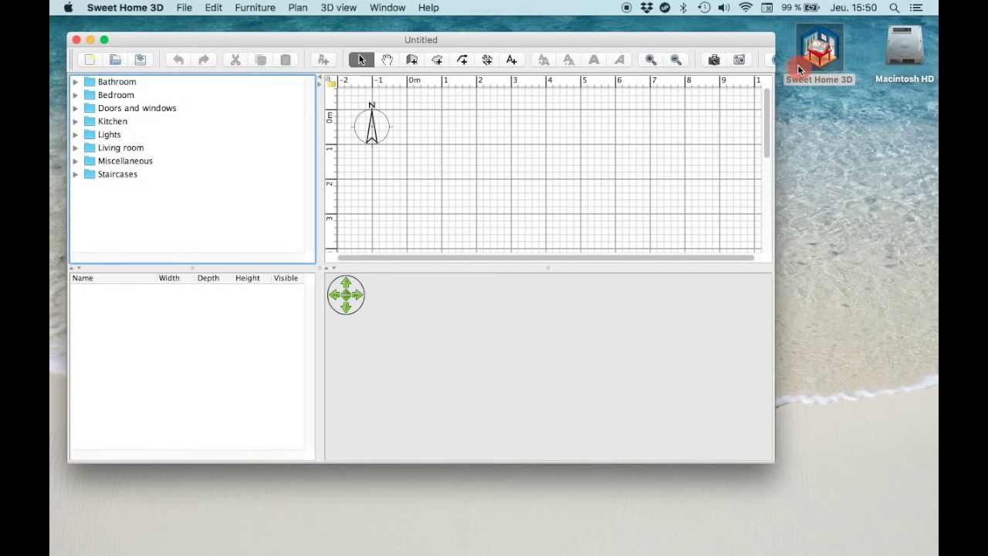
Enlarge the program window and draw four walls forming a closed rectangle about 5 m by 3.5 m from the plan's origin
drag(751, 43, 736, 31)
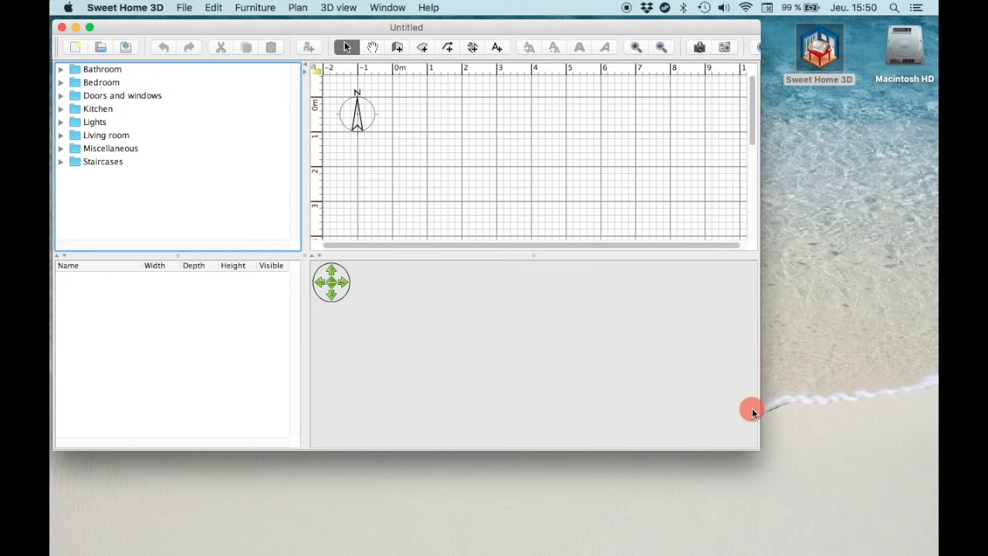
drag(756, 442, 929, 548)
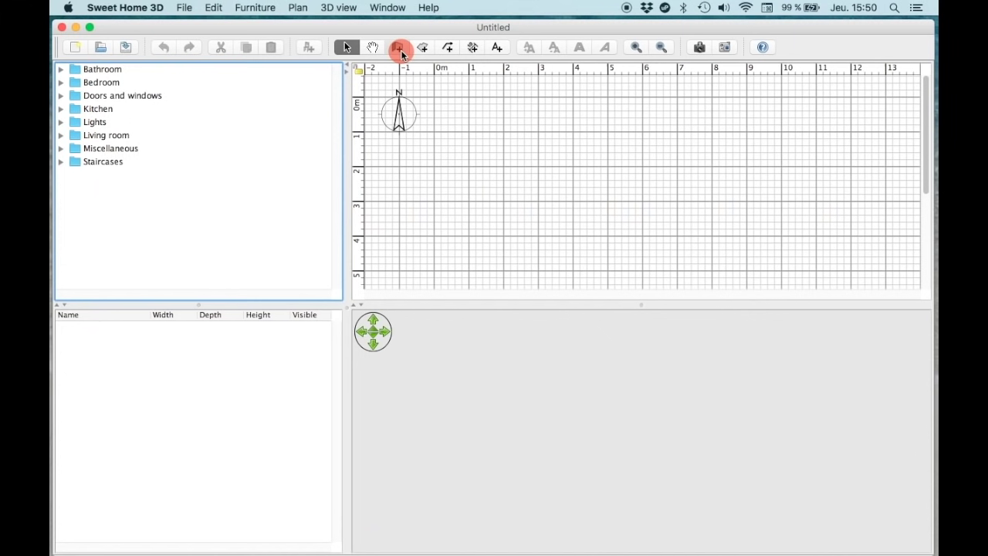
click(399, 51)
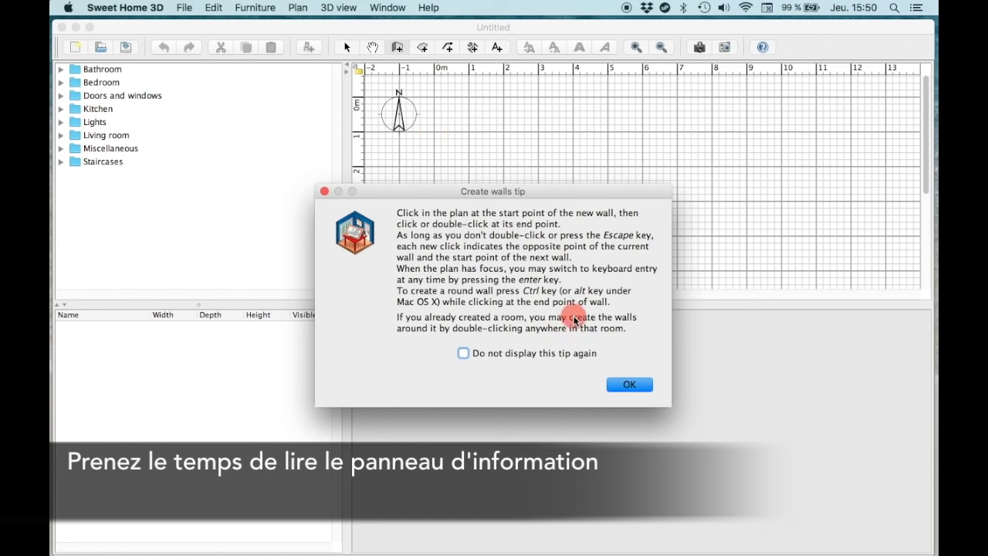
click(627, 382)
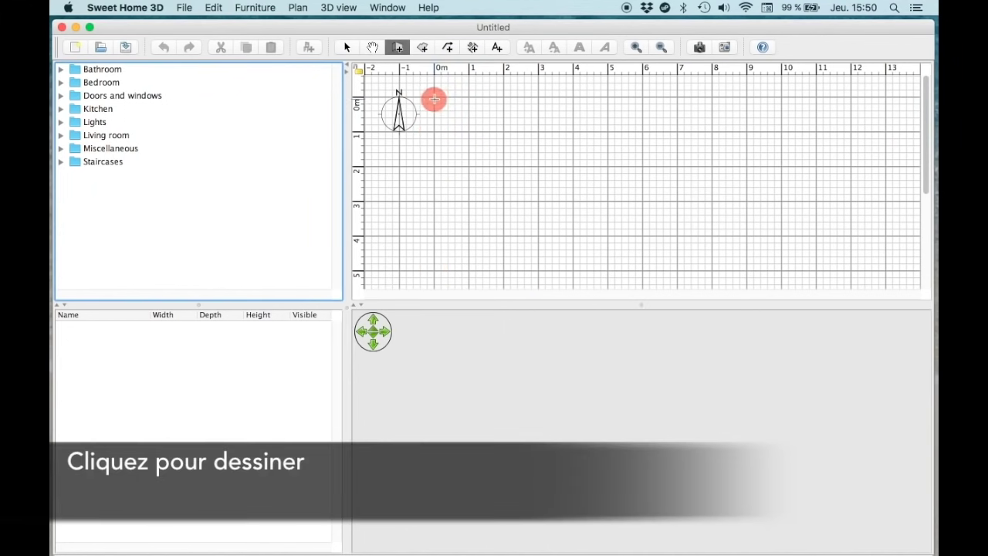
click(434, 98)
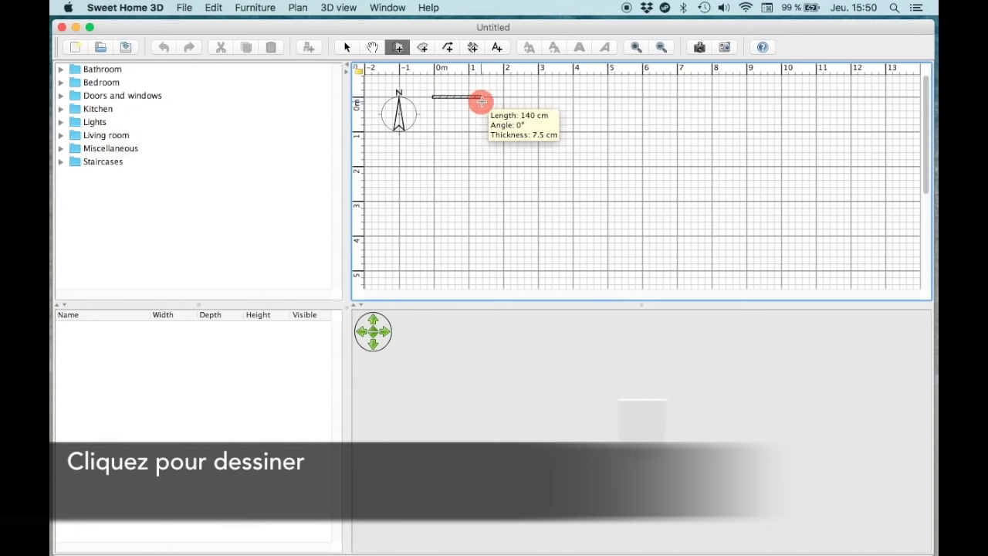
click(608, 103)
click(607, 216)
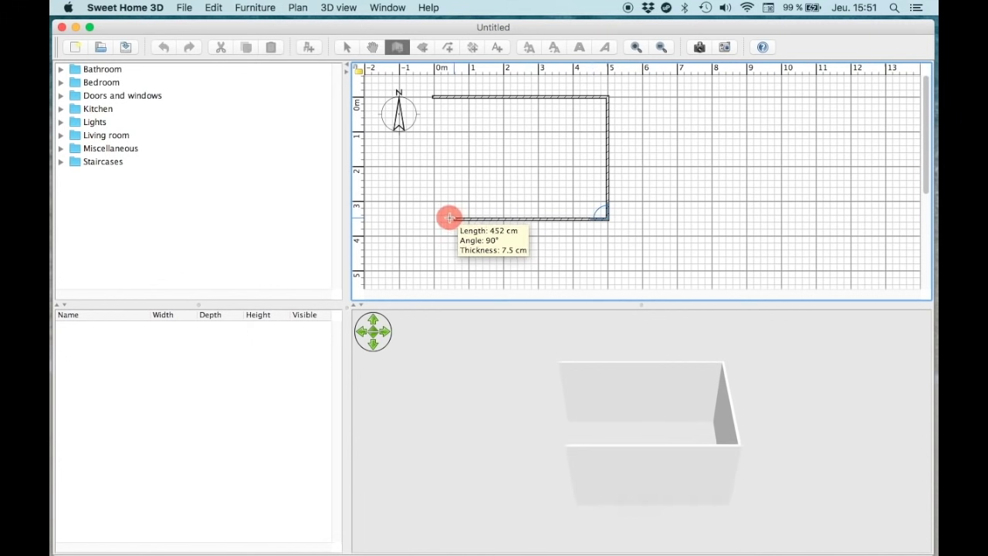
click(433, 218)
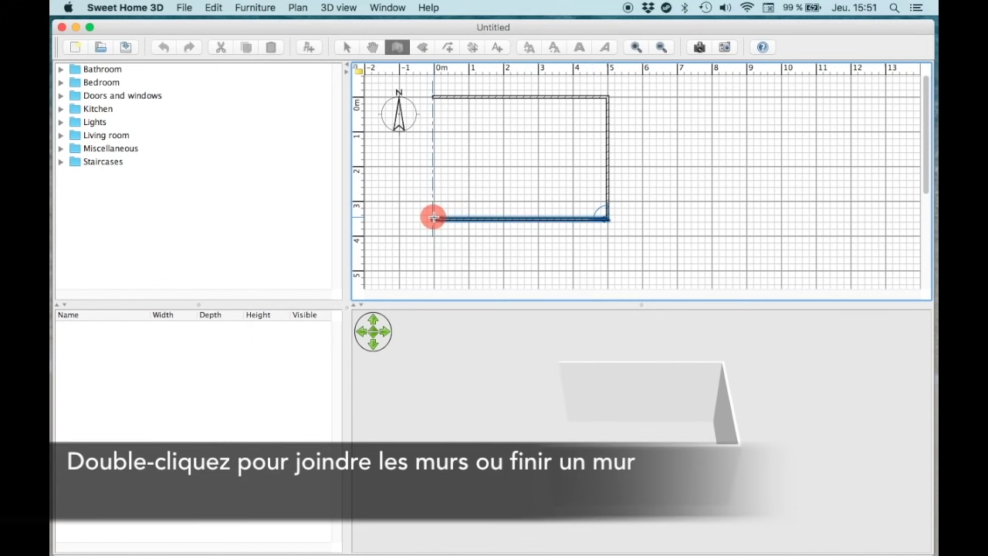
double_click(434, 99)
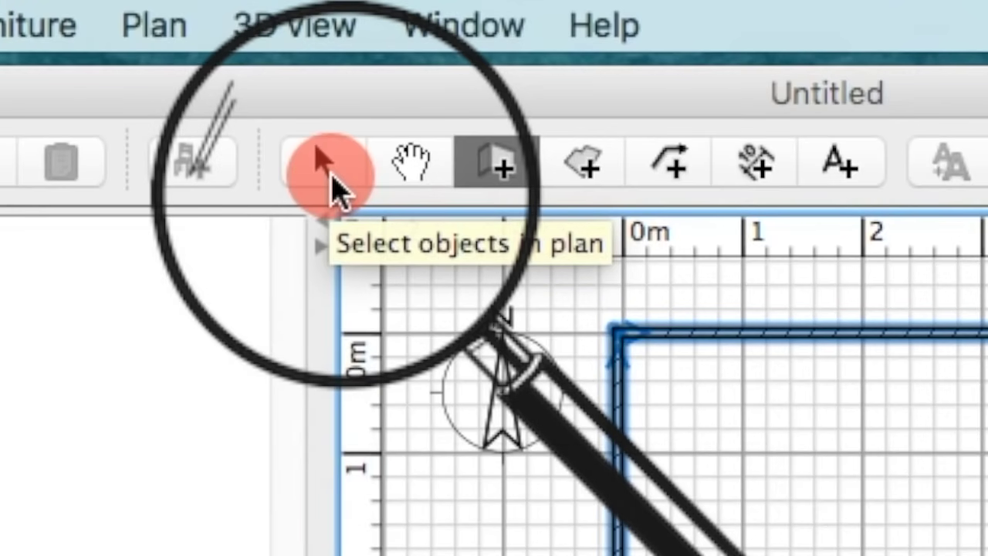
click(330, 176)
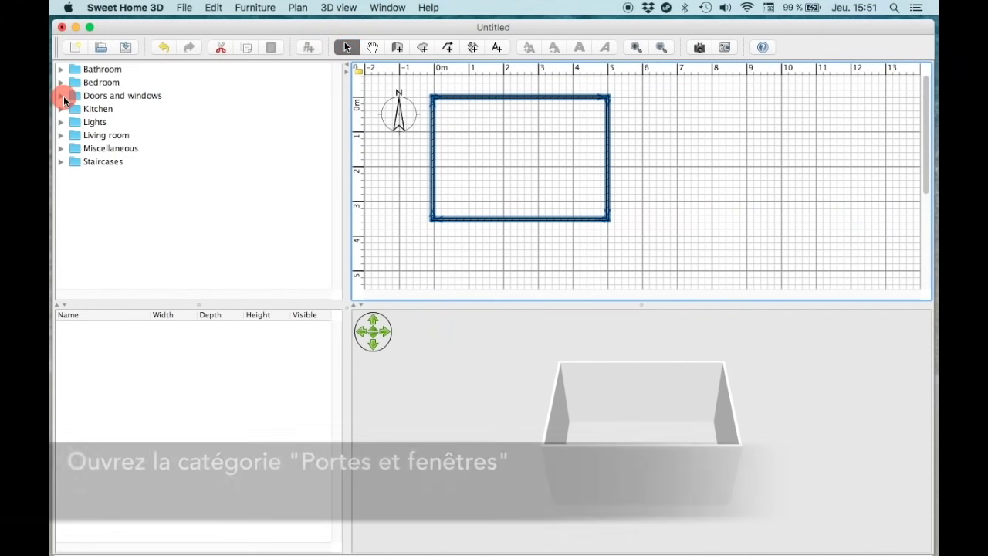
Place a Door from the Doors and windows category in the north wall, near its west end
click(62, 96)
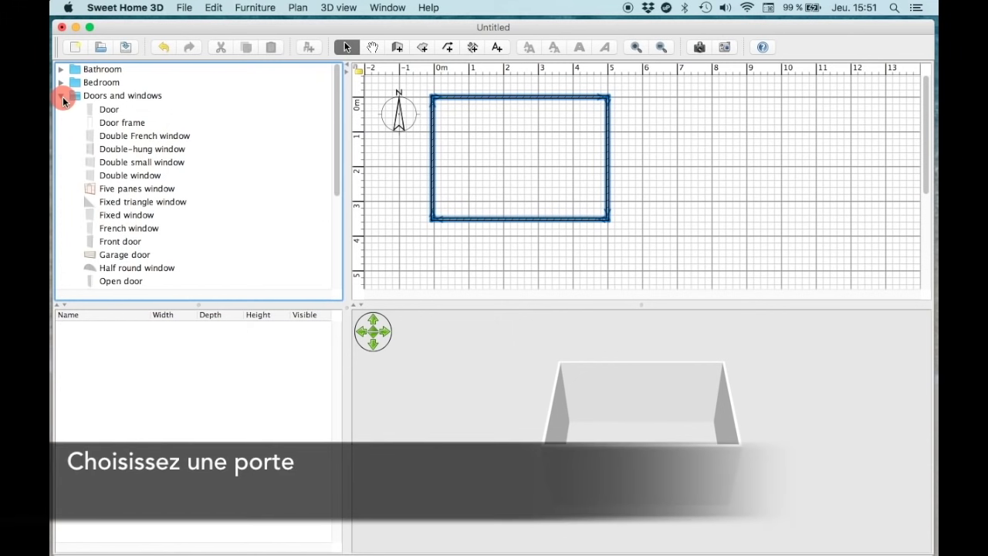
drag(91, 112, 445, 102)
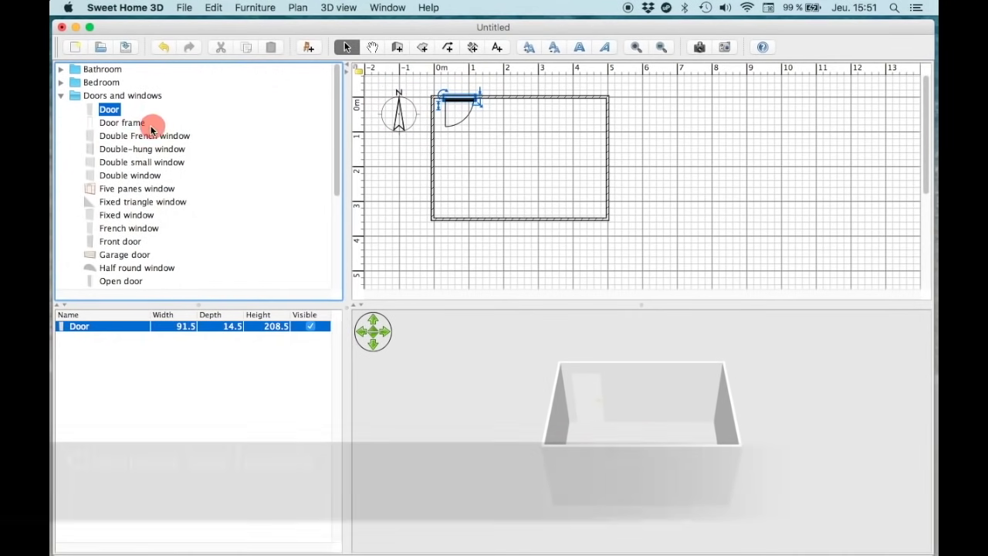
Add a Double French window to the south wall, then undo the addition
click(92, 136)
drag(330, 201, 498, 208)
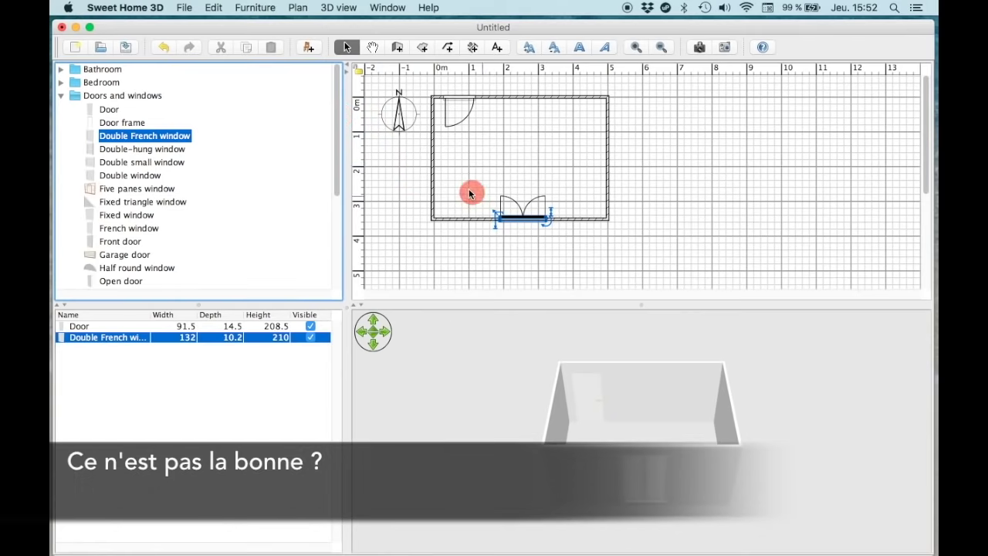
click(214, 8)
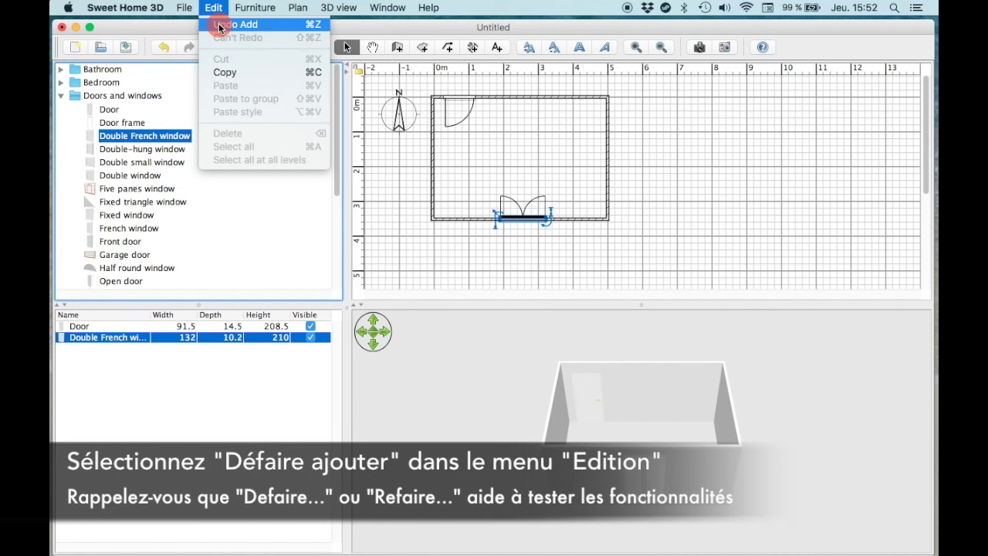
click(220, 26)
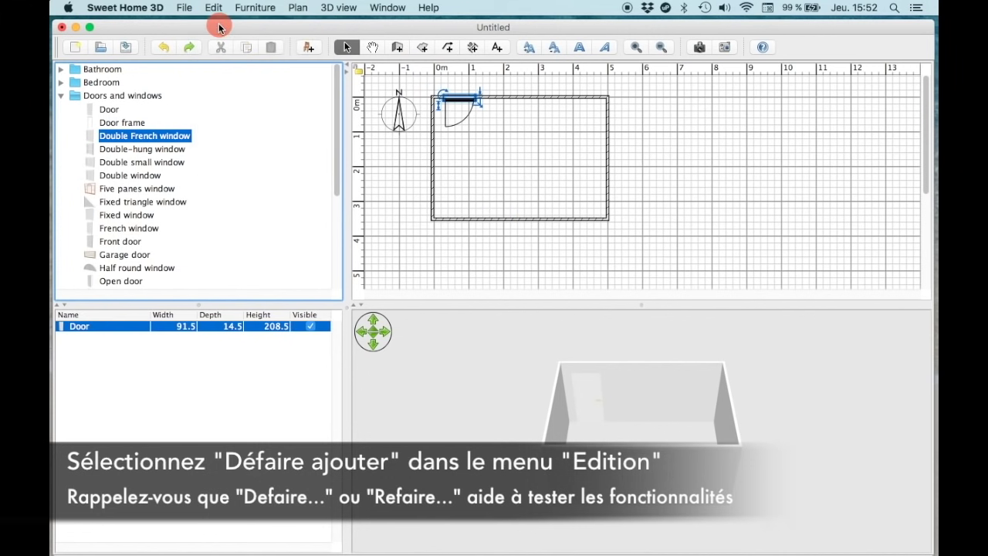
Place a Double small window in the middle of the south wall, 182 cm from each end
click(96, 149)
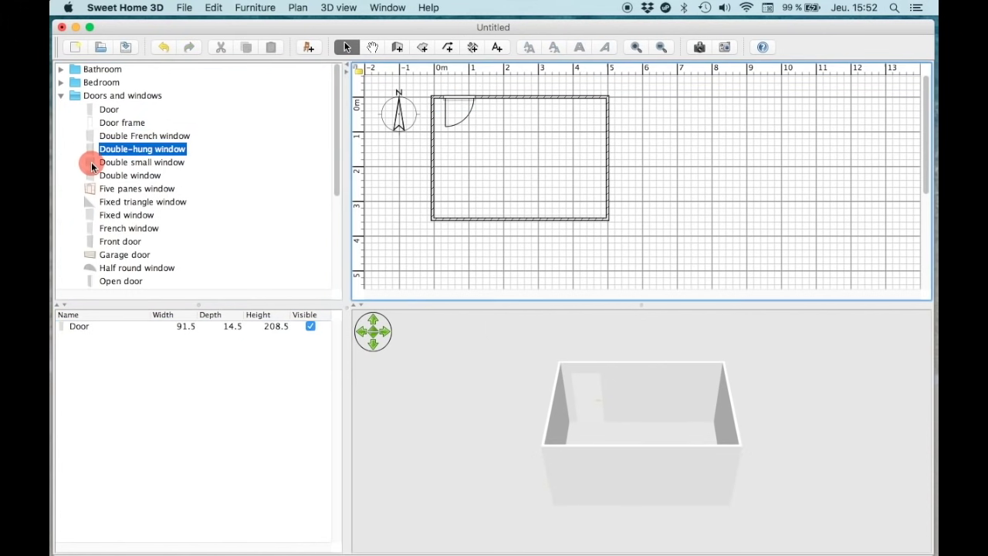
mouse_move(91, 161)
mouse_down()
mouse_move(232, 193)
mouse_move(426, 220)
mouse_move(499, 220)
mouse_up()
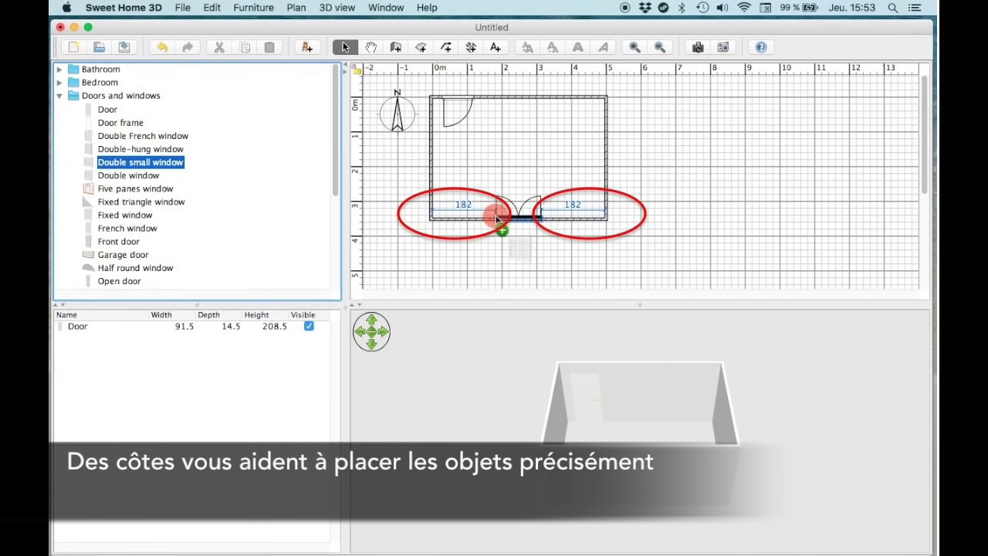
drag(497, 219, 498, 220)
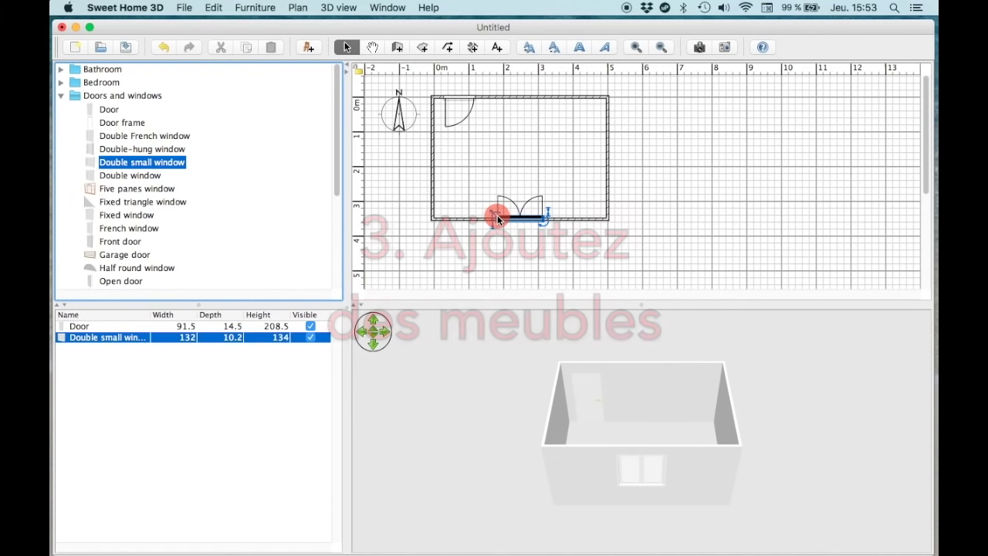
Set the furniture catalog view to Searchable list in the preferences and enlarge the catalog area
click(155, 8)
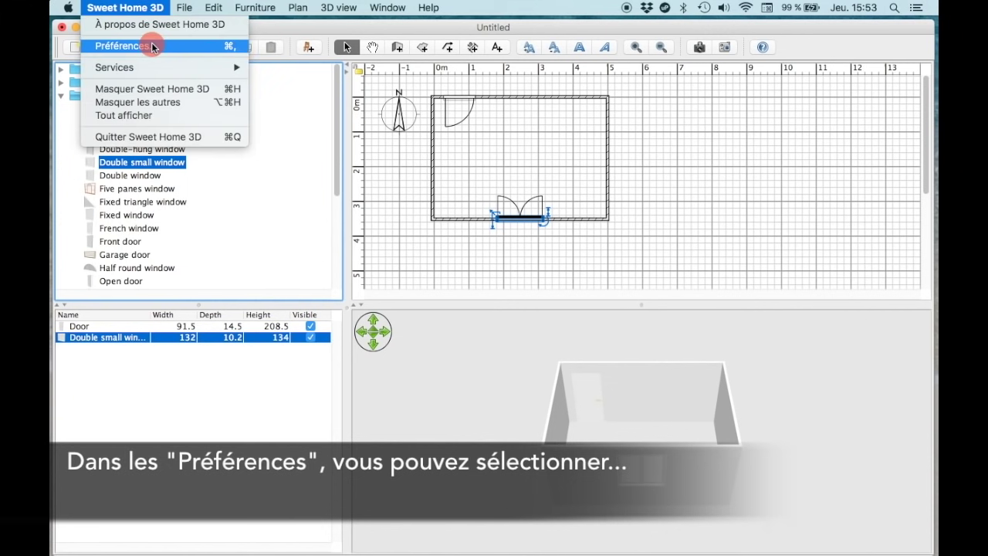
click(151, 46)
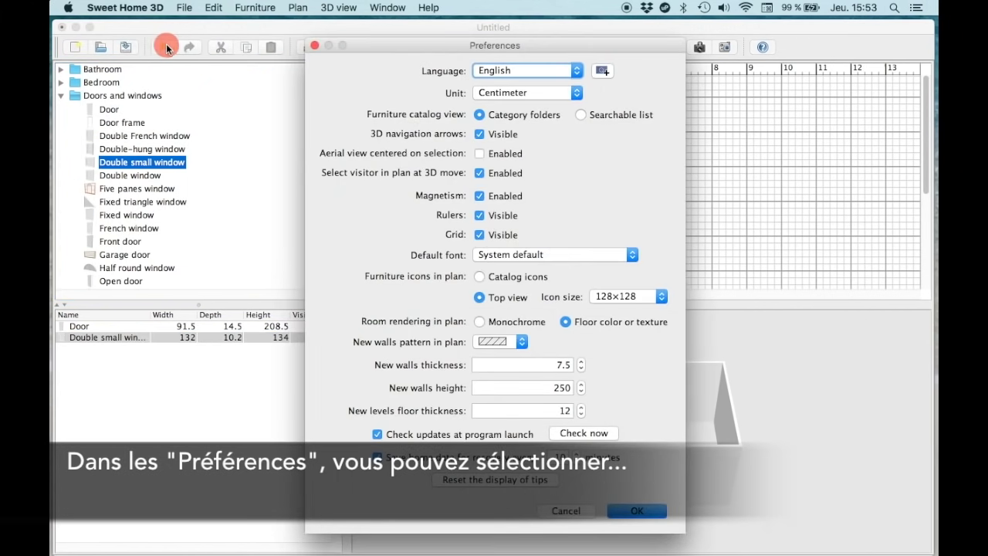
click(580, 115)
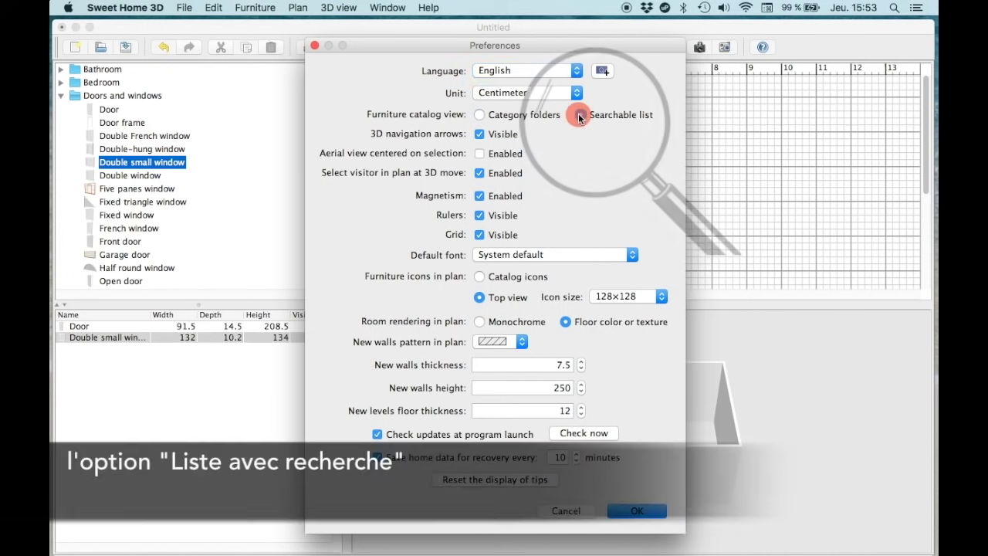
click(636, 511)
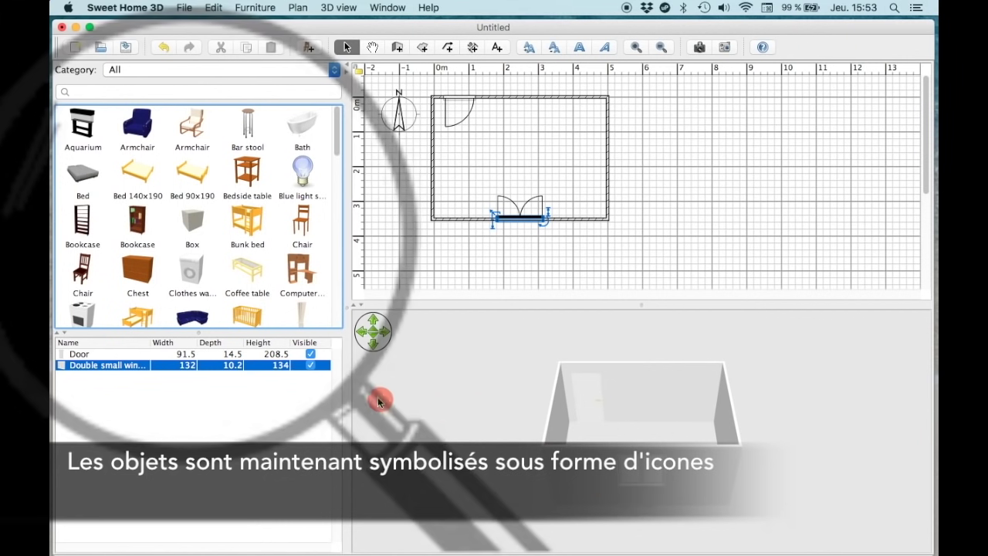
drag(200, 334, 208, 403)
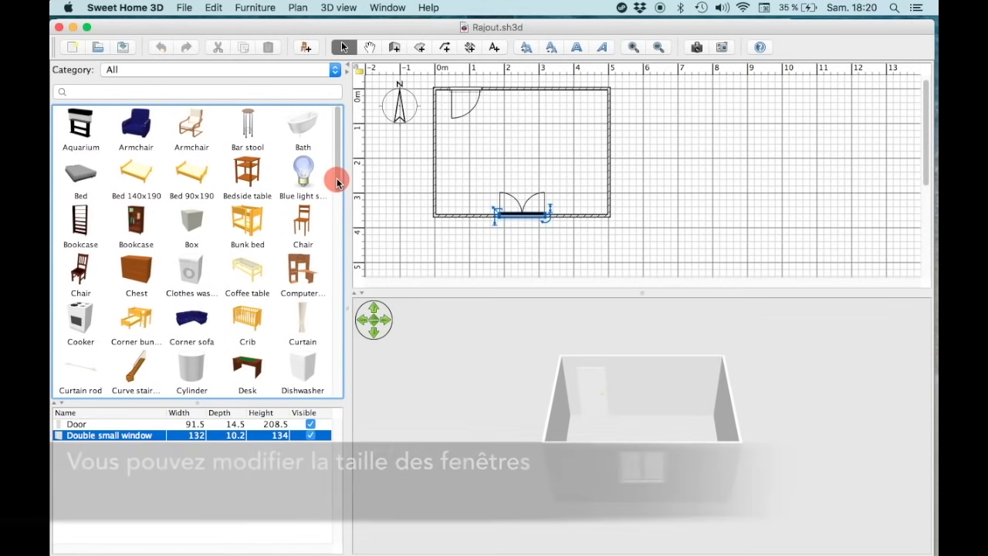
Filter the catalog to Bedroom and place a Bed against the north wall with a Bedside table on each side
drag(335, 181, 334, 77)
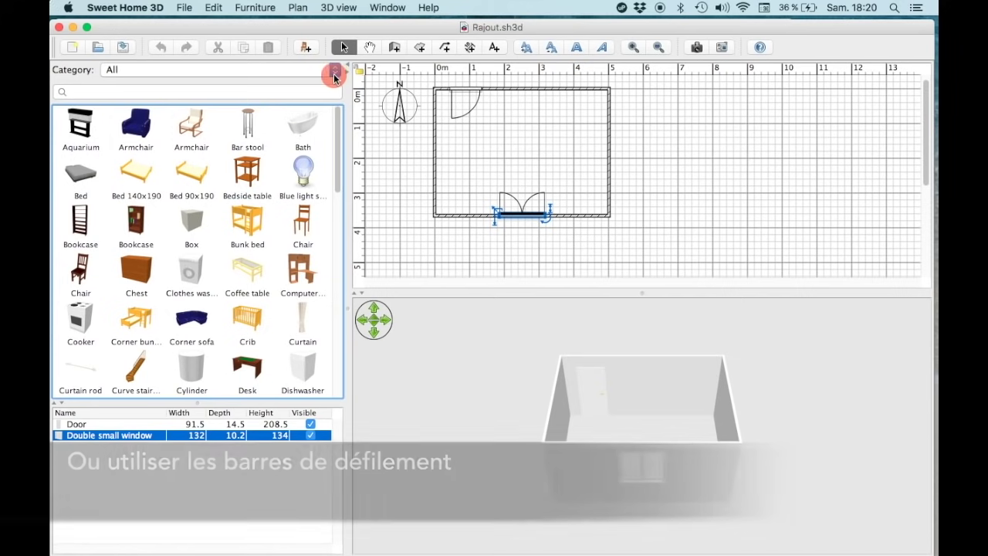
click(334, 78)
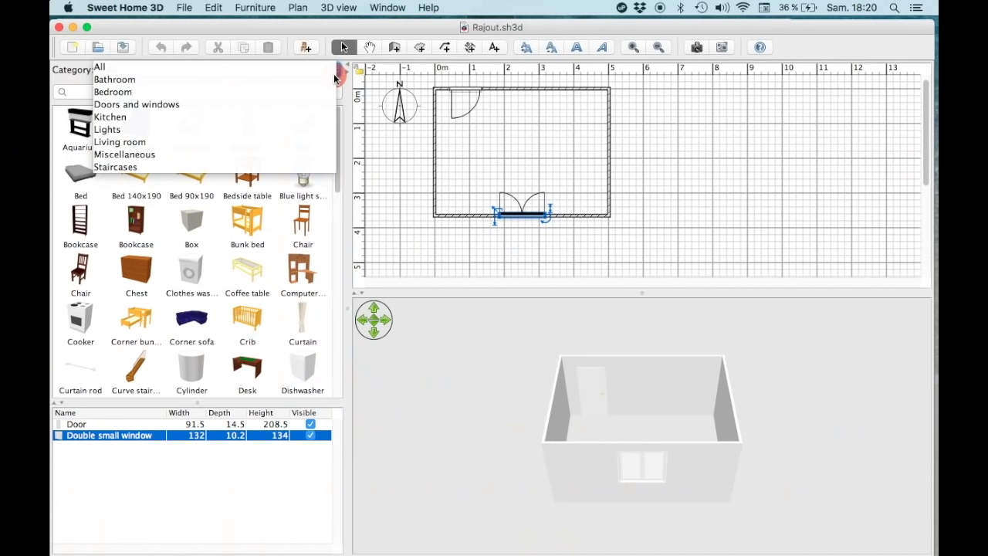
click(318, 90)
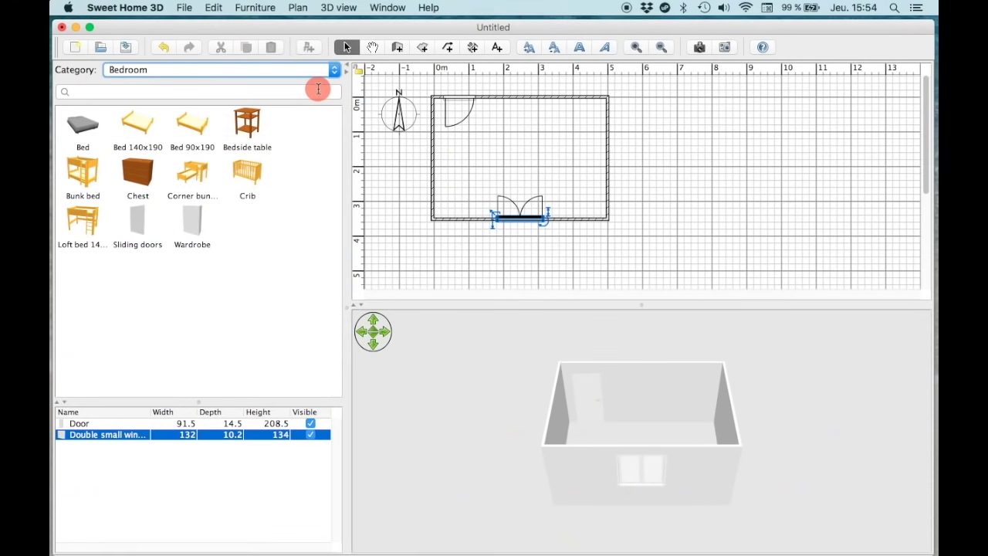
drag(85, 129, 527, 97)
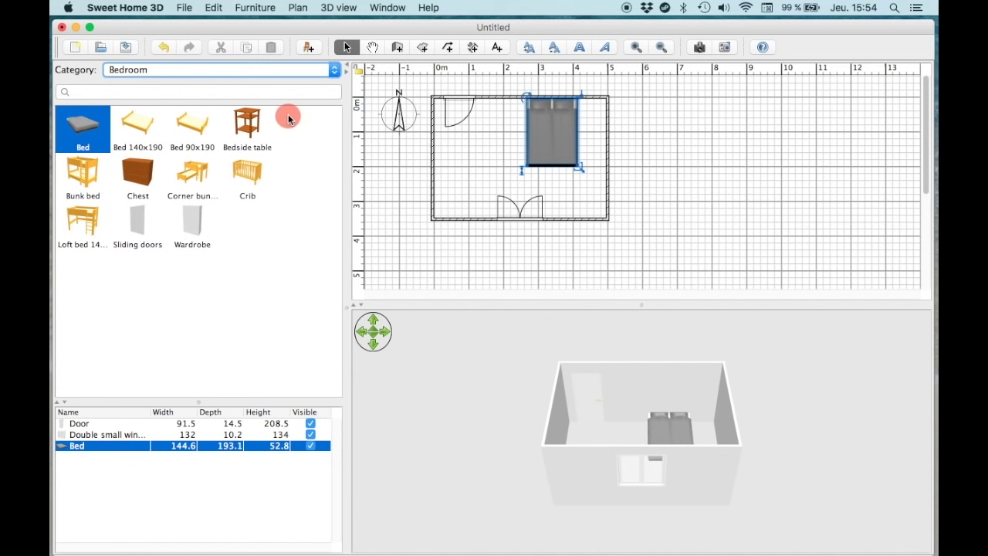
drag(246, 117, 584, 99)
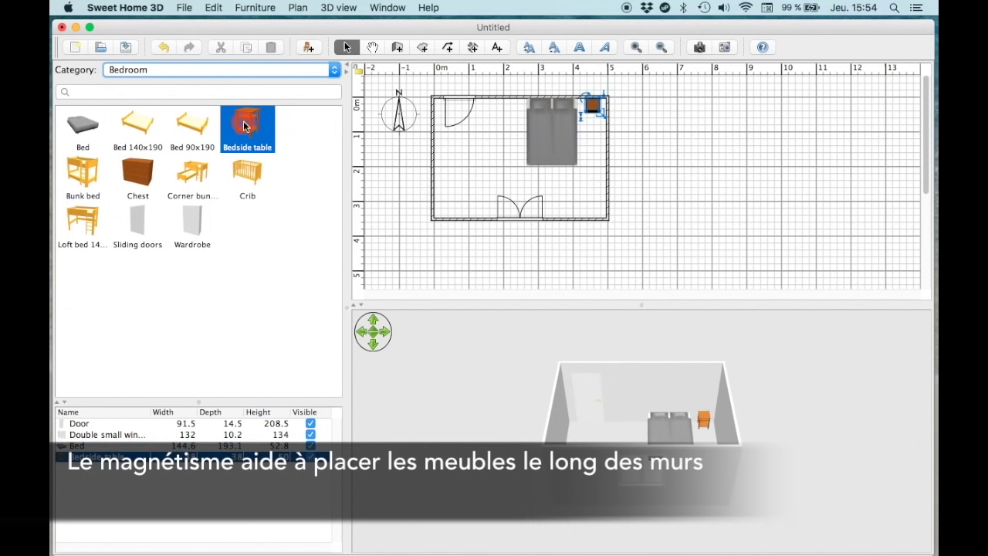
drag(334, 120, 505, 101)
Place a Chest against the west wall and a Wardrobe in the room's southeast corner
drag(146, 177, 436, 151)
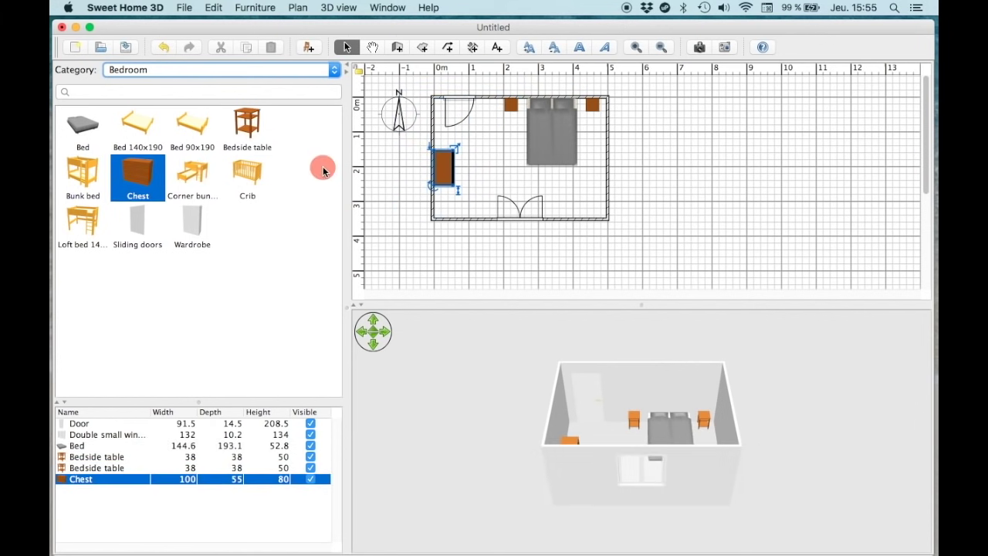
drag(191, 219, 573, 203)
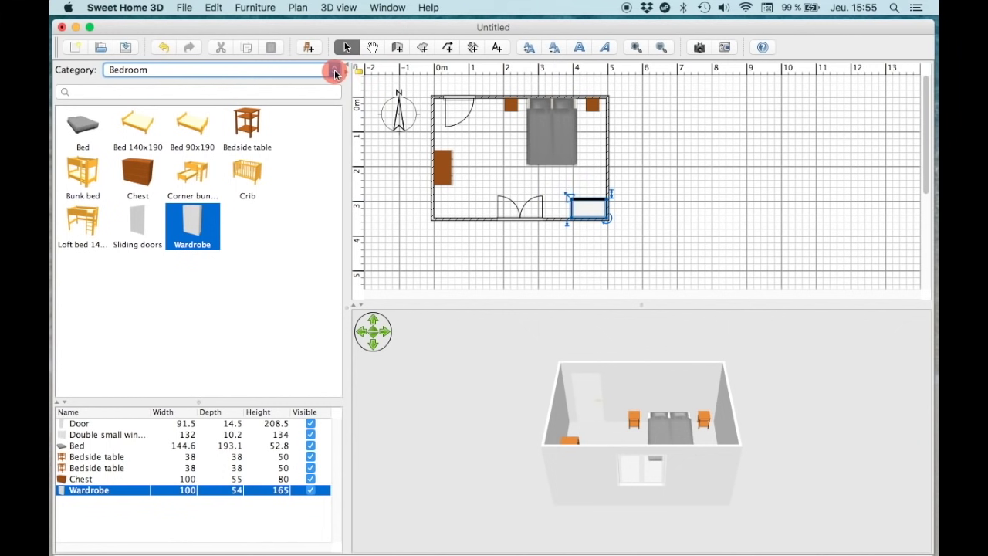
Search all catalog categories for "chair" and place the light wooden Chair in the room's southwest area, near the chest
click(336, 73)
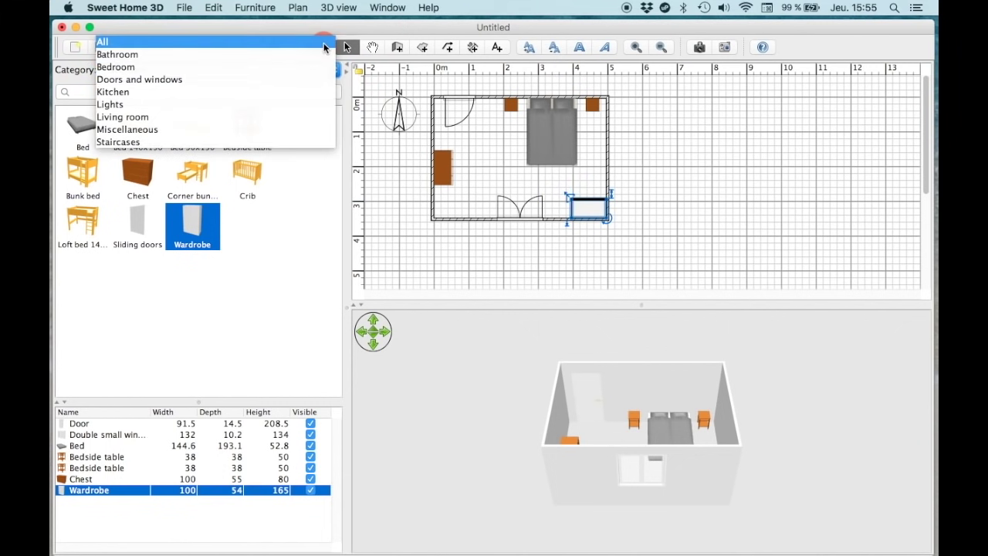
click(324, 44)
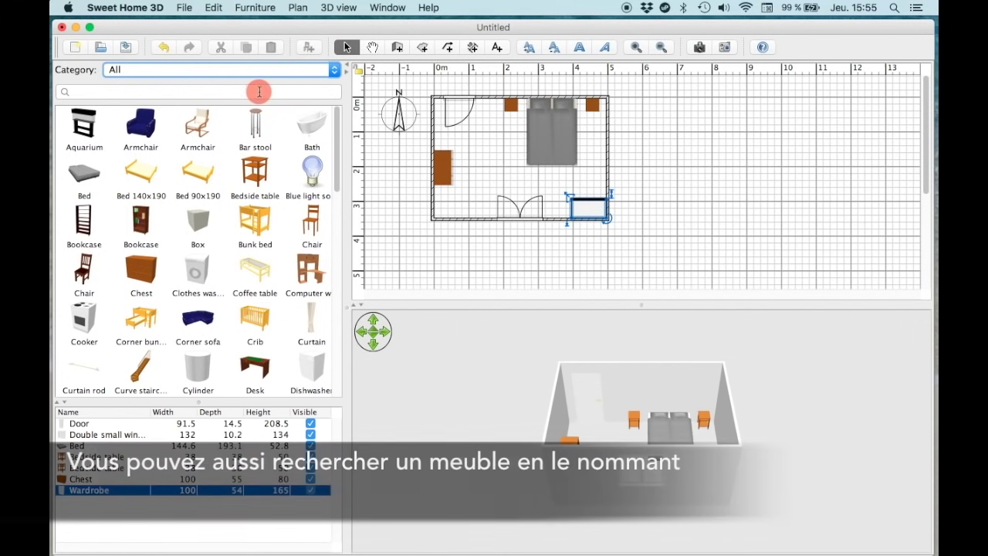
click(102, 94)
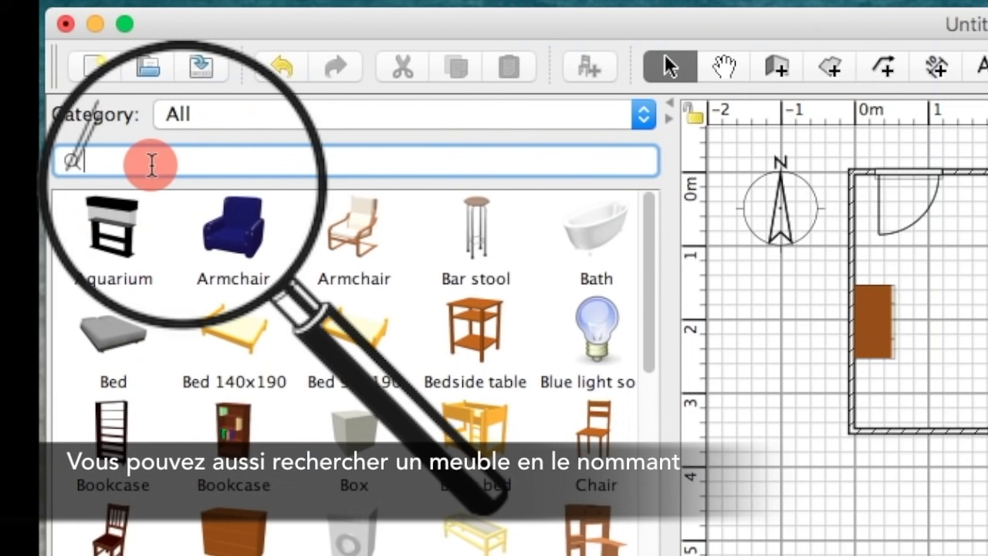
text(chair)
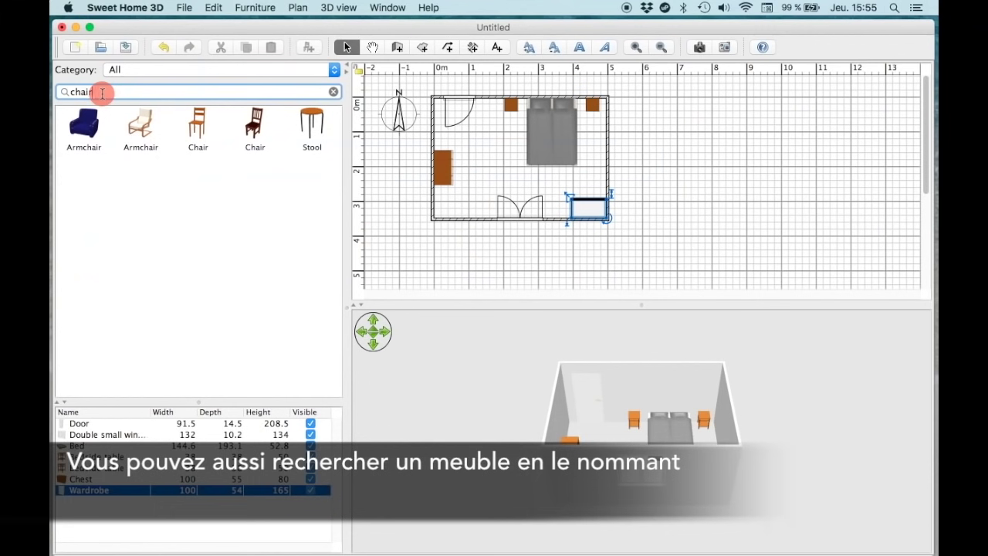
drag(189, 122, 409, 177)
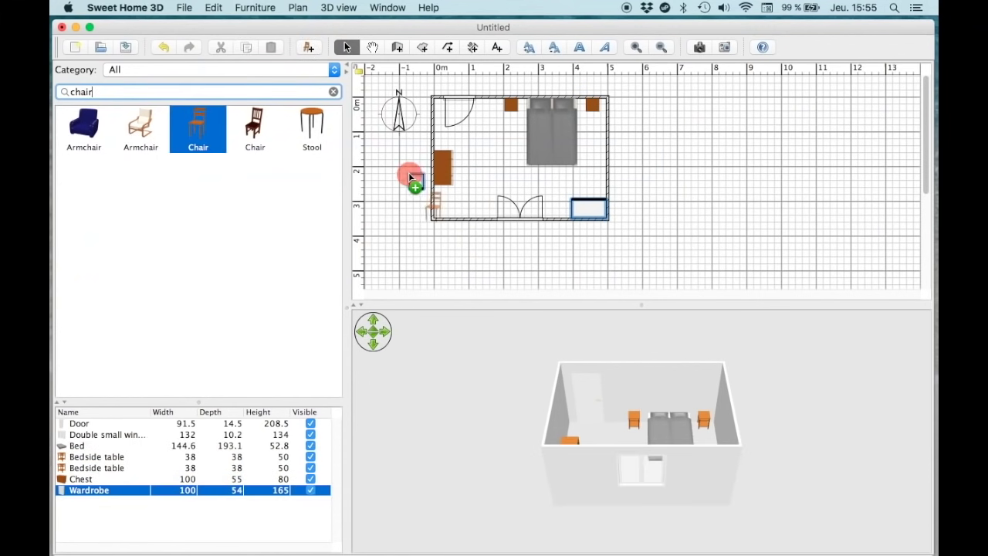
drag(466, 190, 467, 191)
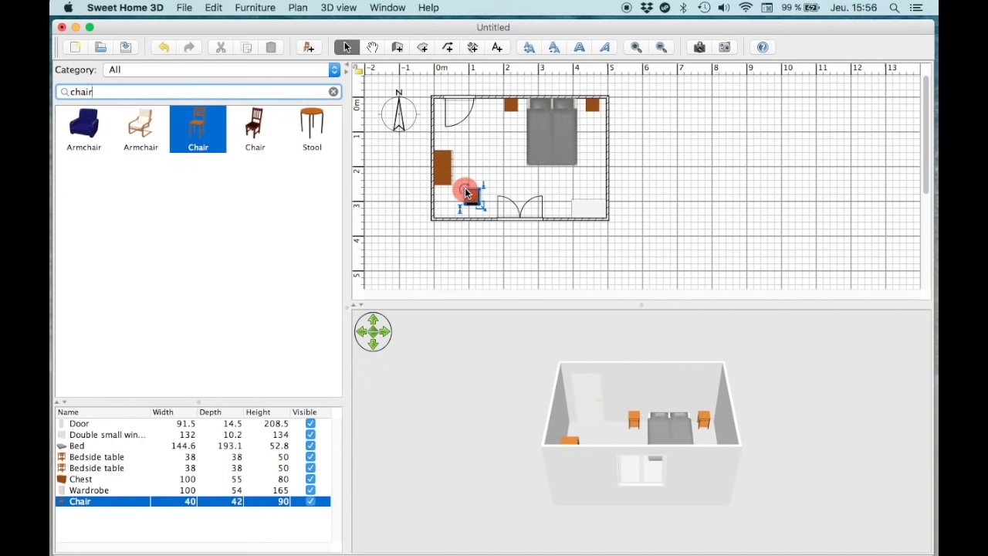
Clear the catalog search, filter to Miscellaneous, and place an Electric radiator against the south wall in the southwest corner
click(333, 91)
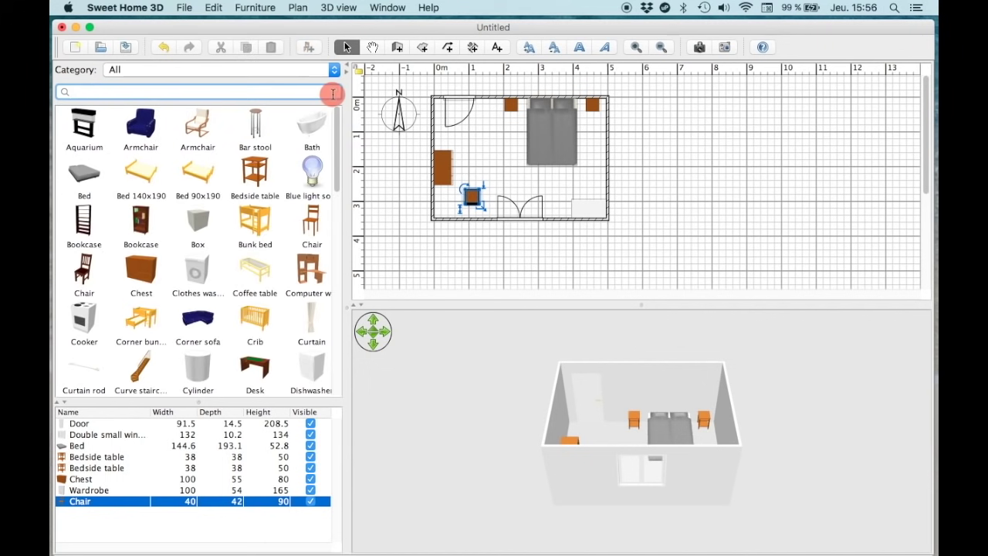
click(334, 71)
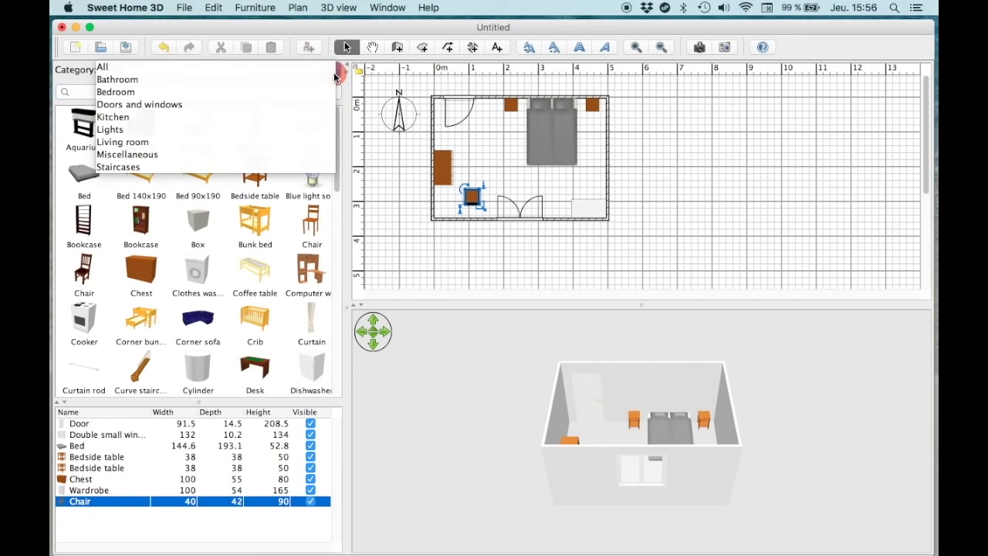
click(330, 153)
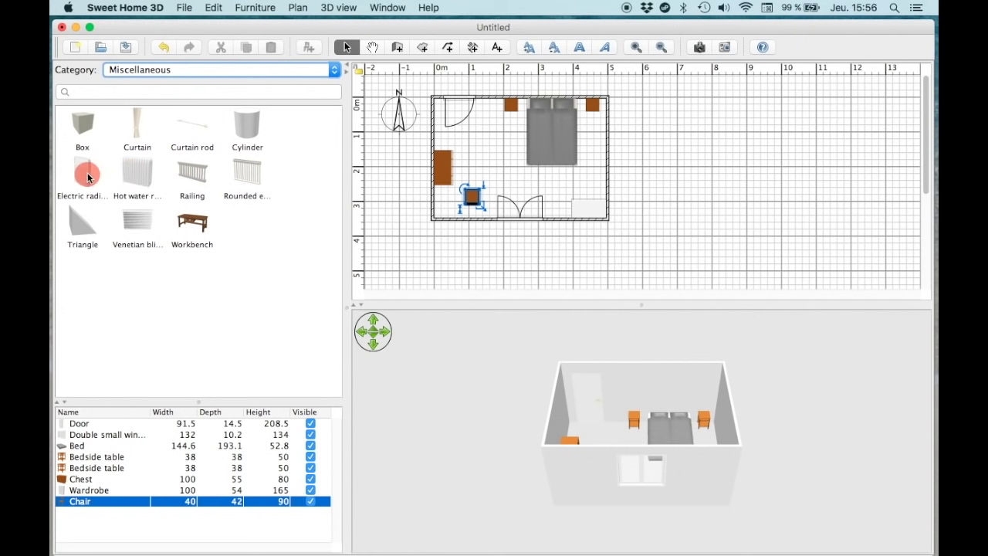
drag(88, 176, 106, 183)
drag(429, 223, 444, 218)
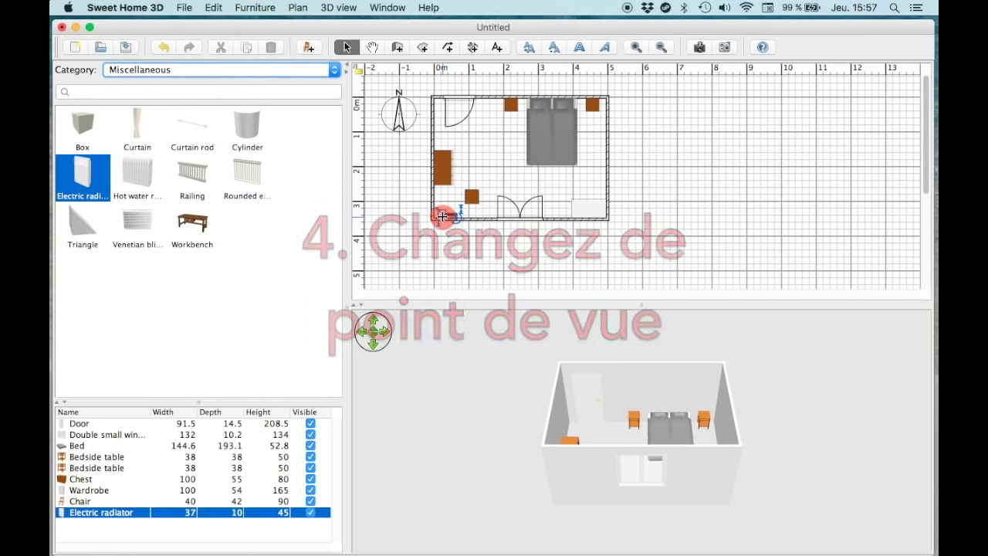
Orbit and zoom the 3D view to look into the bedroom from an angle, and enlarge the 3D view area
click(373, 338)
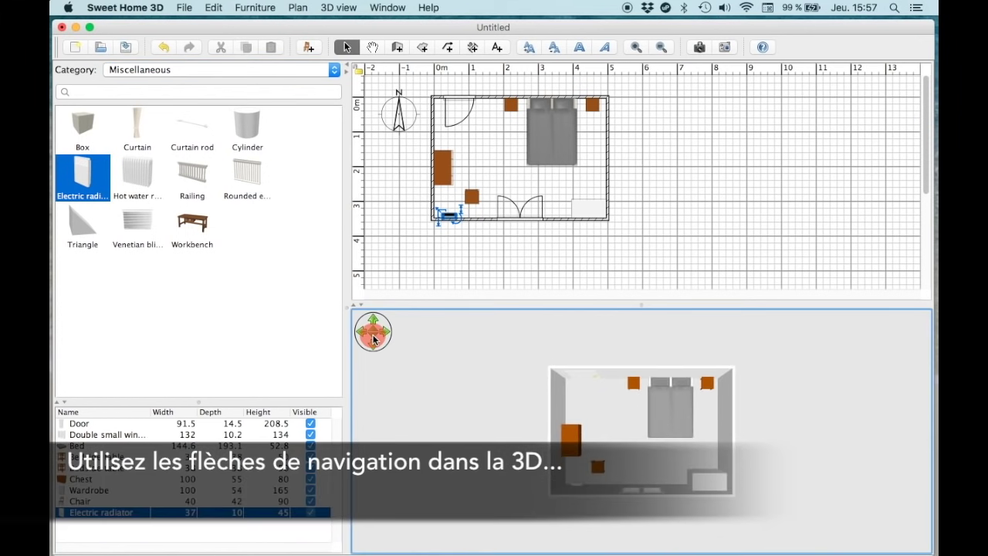
drag(373, 326, 388, 333)
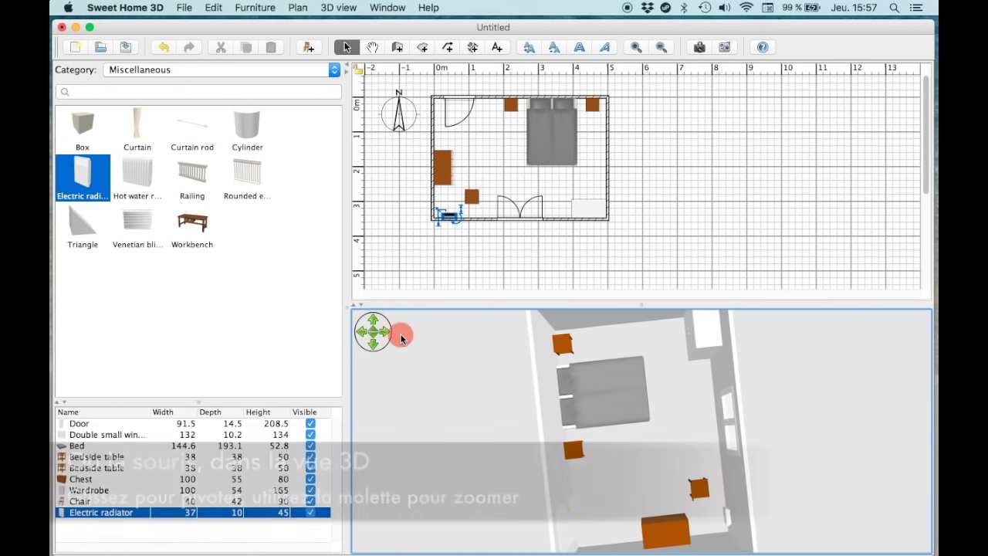
drag(497, 392, 472, 392)
scroll(474, 392, up, 5)
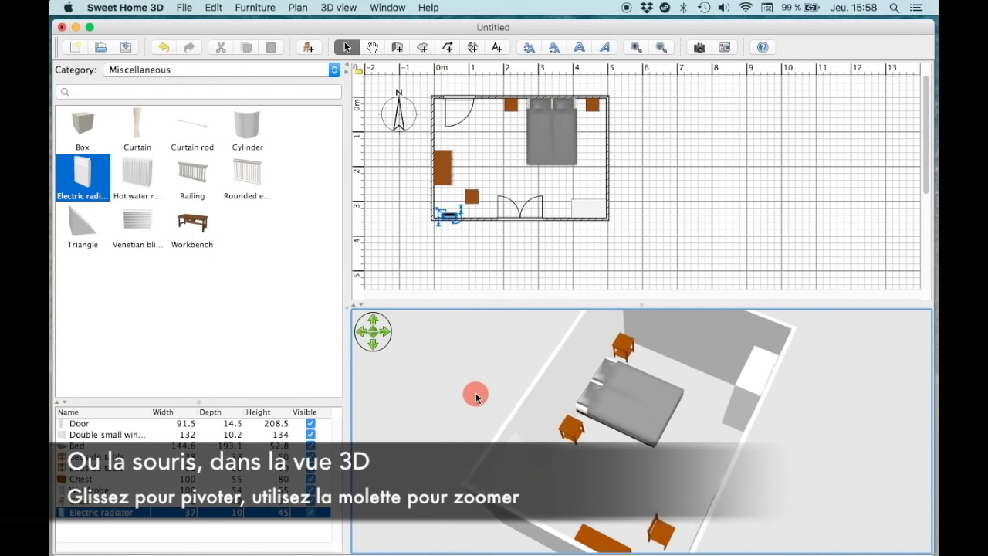
drag(482, 395, 666, 229)
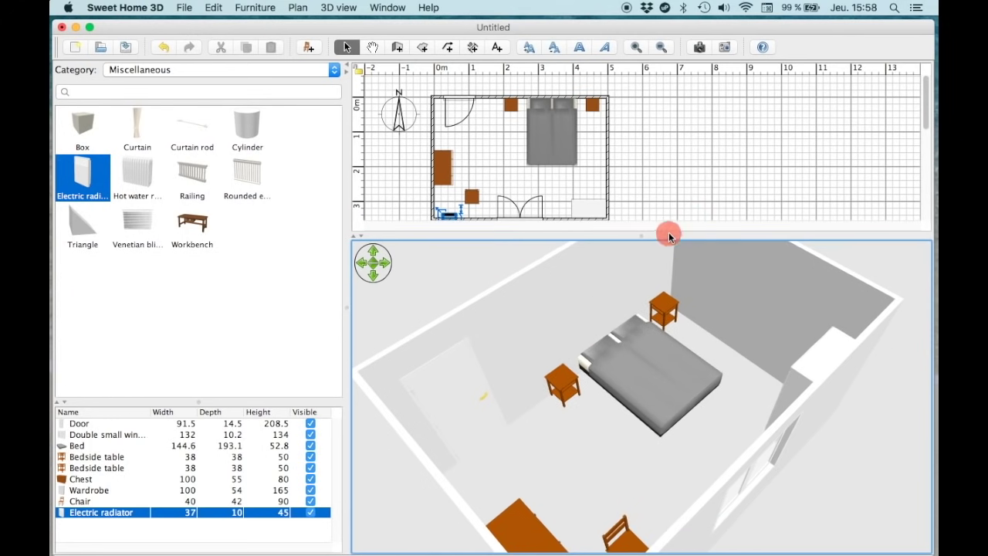
drag(921, 104, 926, 114)
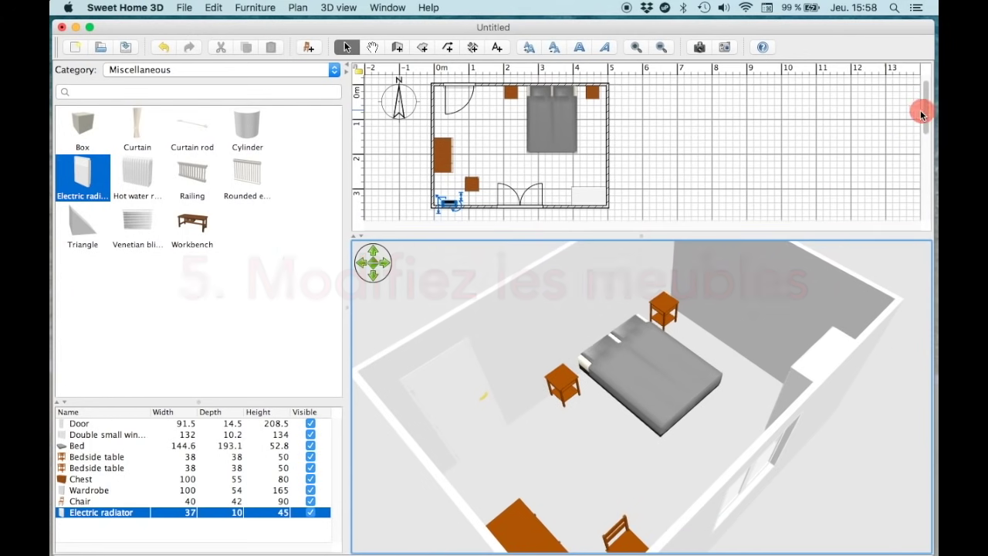
Resize the wardrobe in the southeast corner to 130 cm wide and 60 cm deep
click(589, 195)
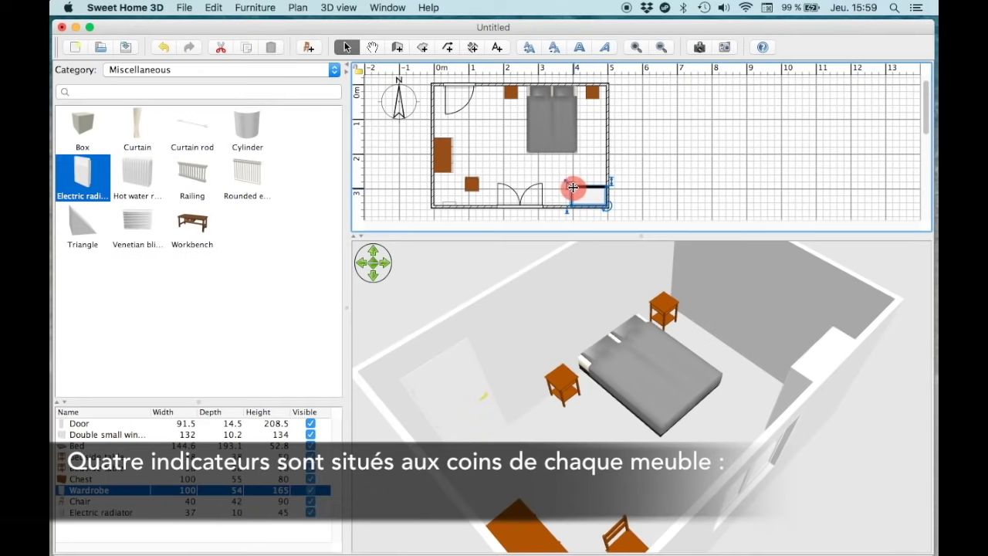
drag(573, 187, 562, 186)
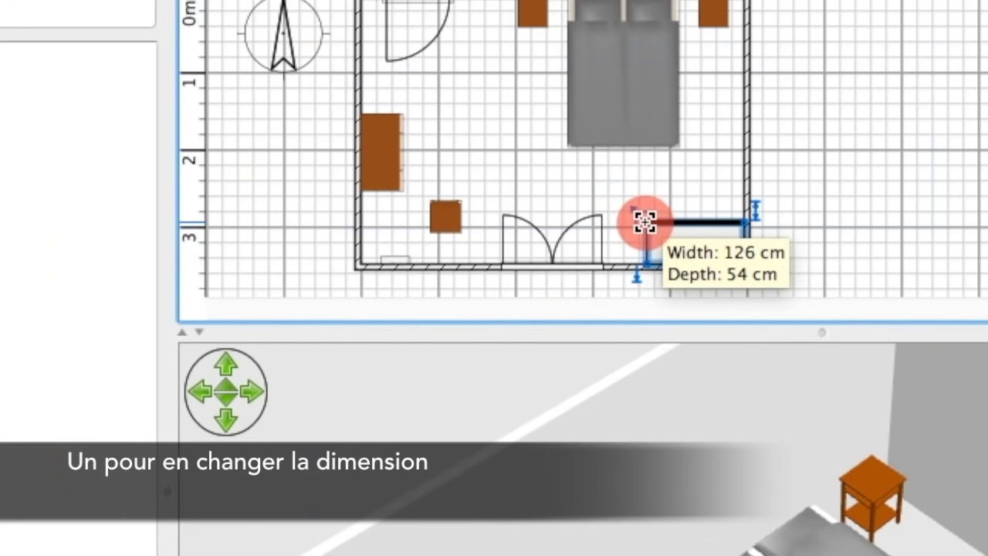
drag(646, 222, 640, 220)
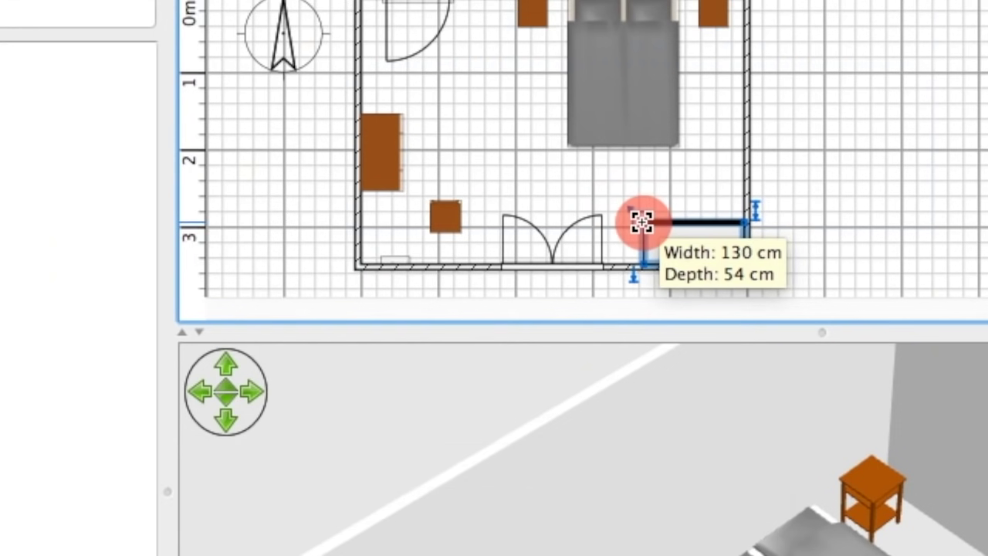
Rotate the chair in the plan to an angle of 195° and set the chest's height to 90 cm
click(446, 217)
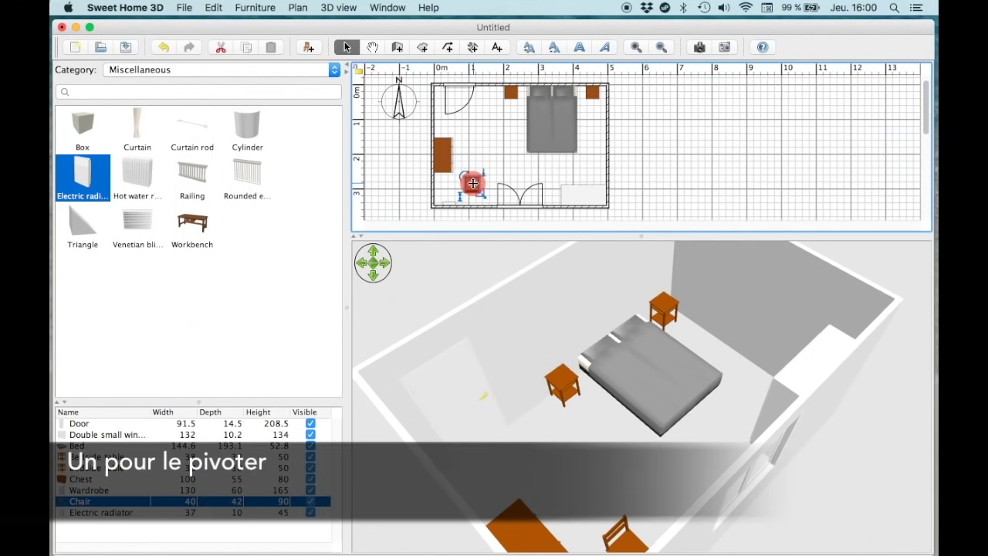
drag(463, 174, 483, 200)
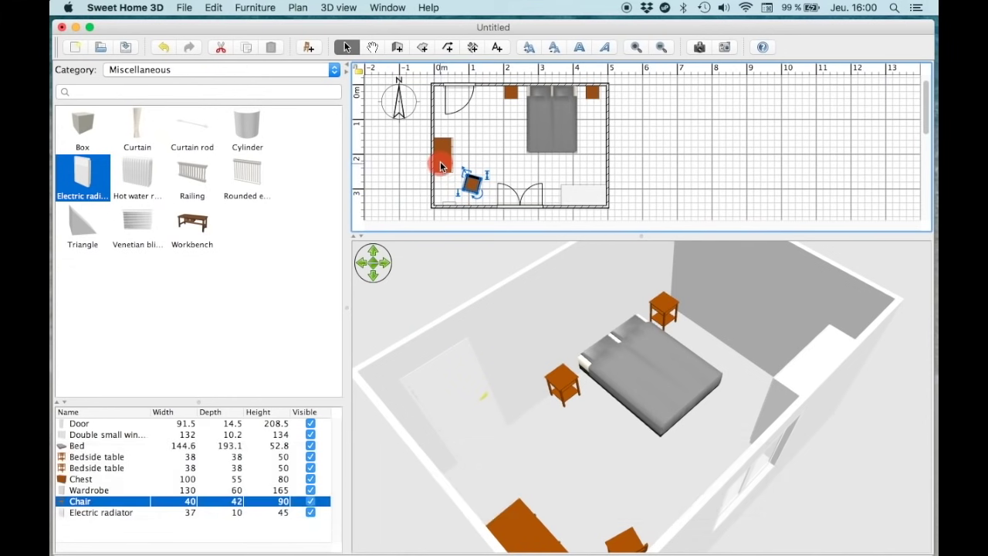
click(441, 165)
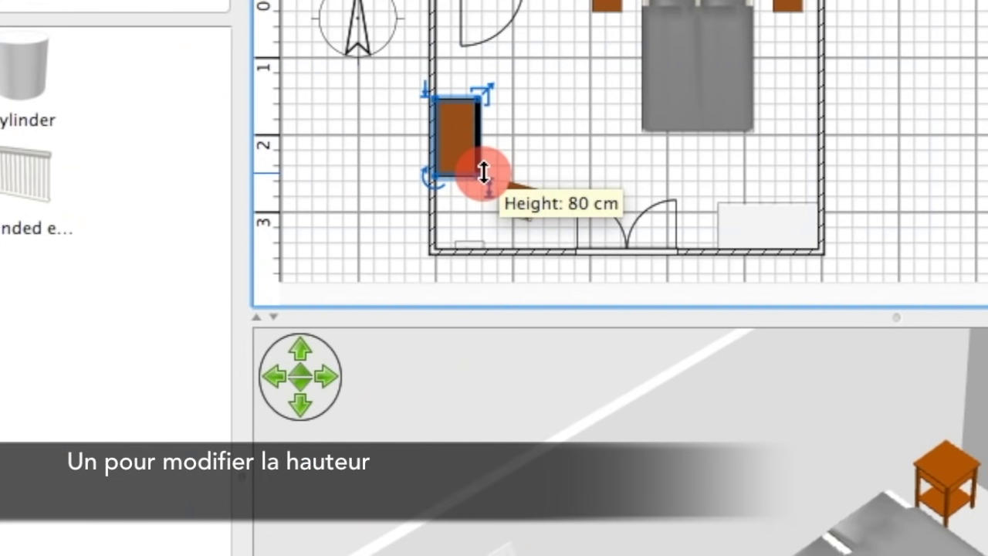
drag(484, 173, 483, 166)
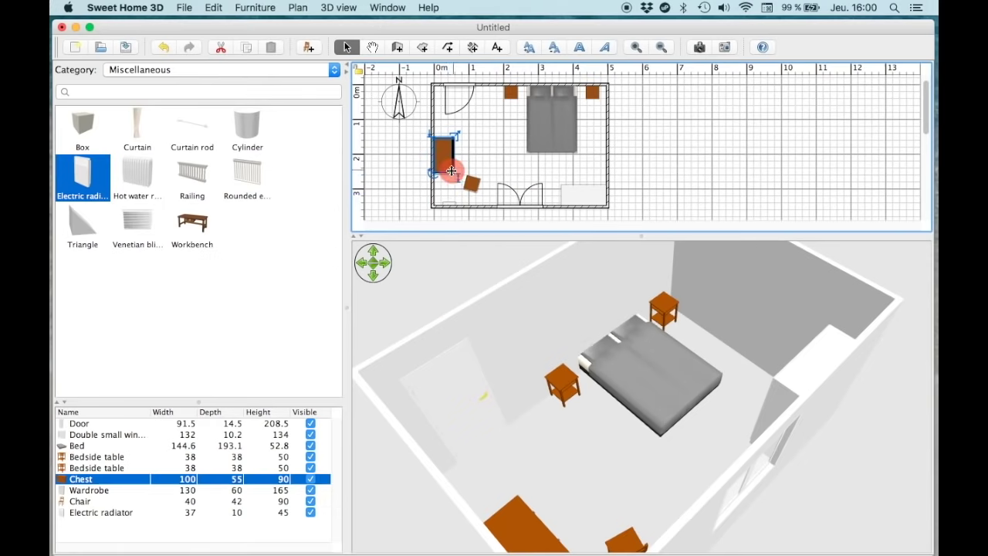
Raise the elevation of the electric radiator on the south wall slightly above the floor
drag(446, 291, 617, 313)
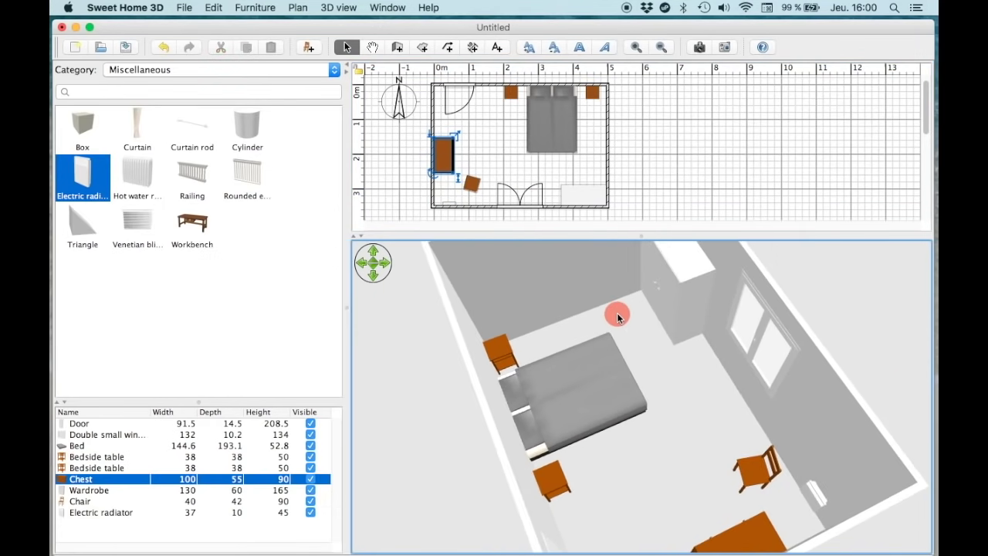
click(452, 207)
drag(444, 207, 448, 203)
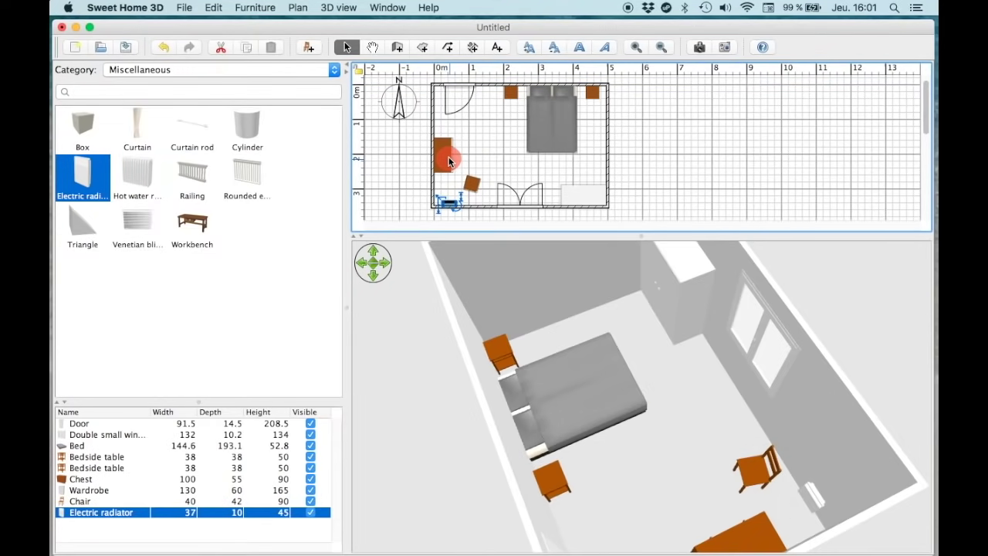
Modify the chest against the west wall to use a near-white furniture color
click(445, 154)
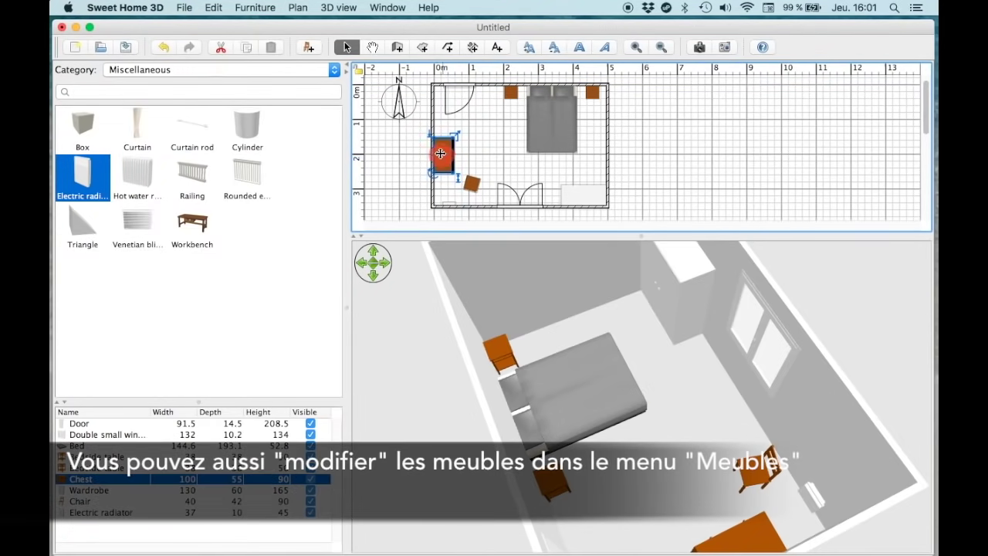
click(266, 10)
click(262, 50)
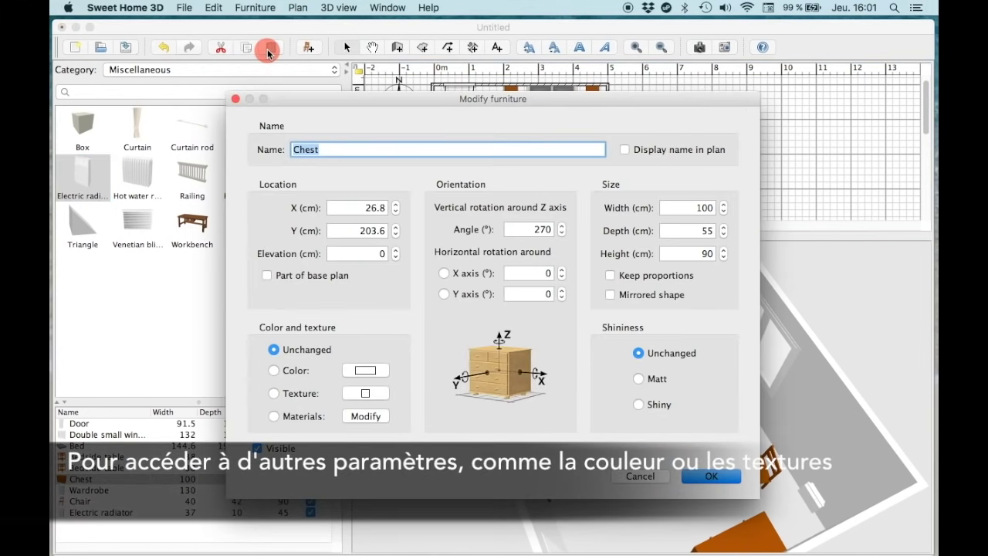
click(365, 370)
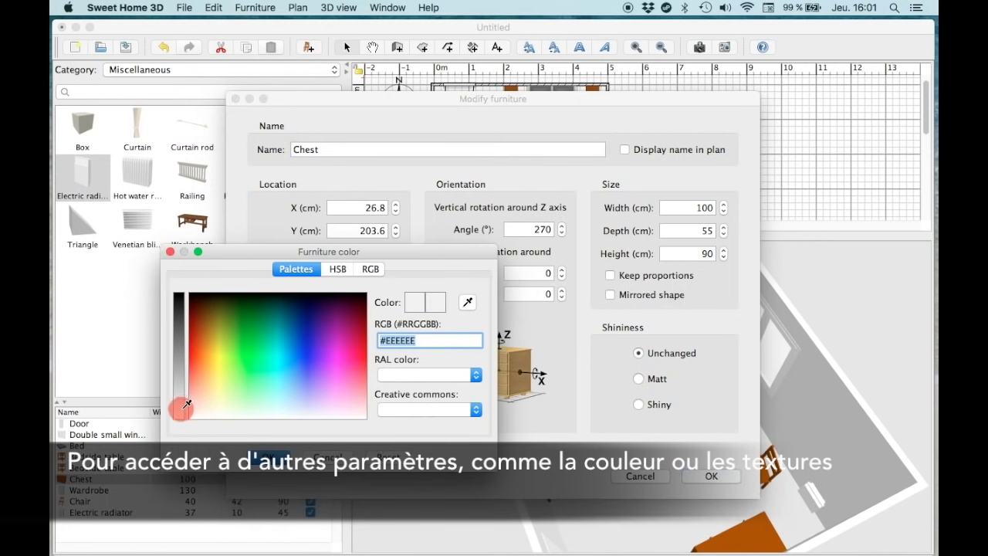
click(263, 456)
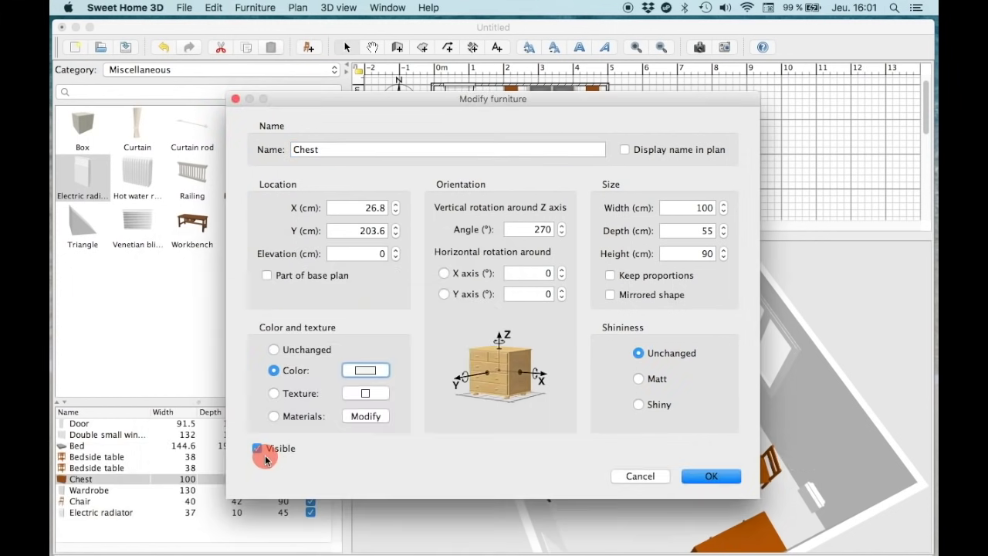
click(708, 474)
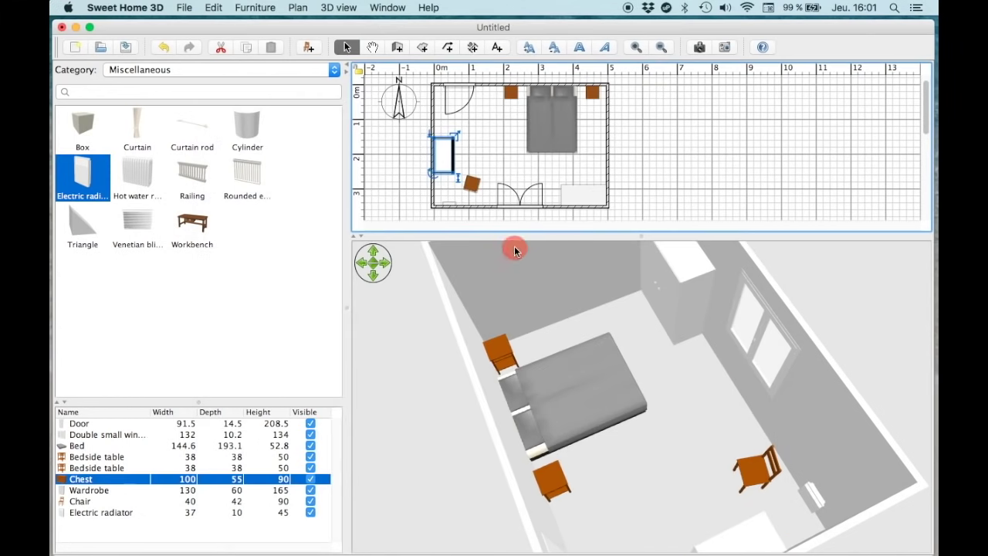
Modify the chair to use the recently used near-white furniture color
click(473, 186)
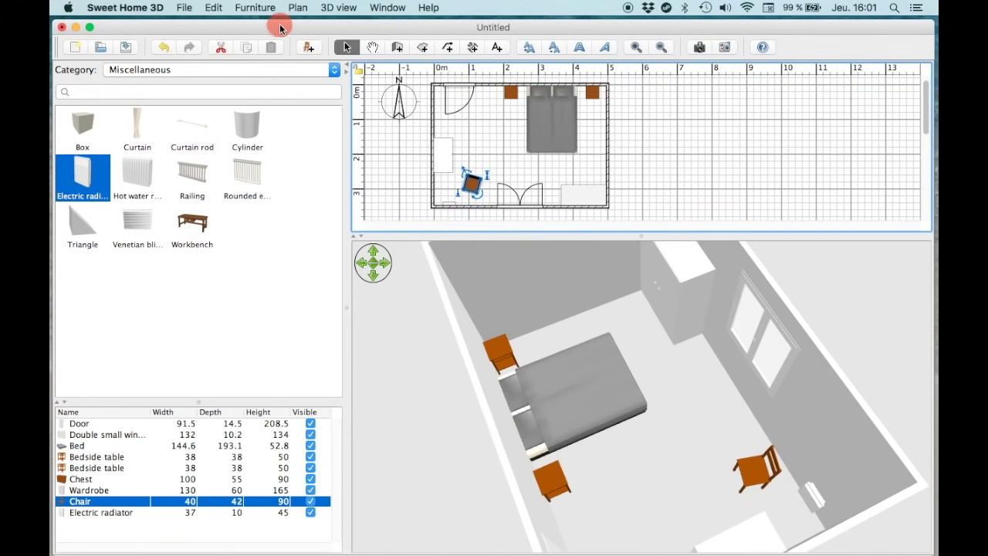
click(257, 7)
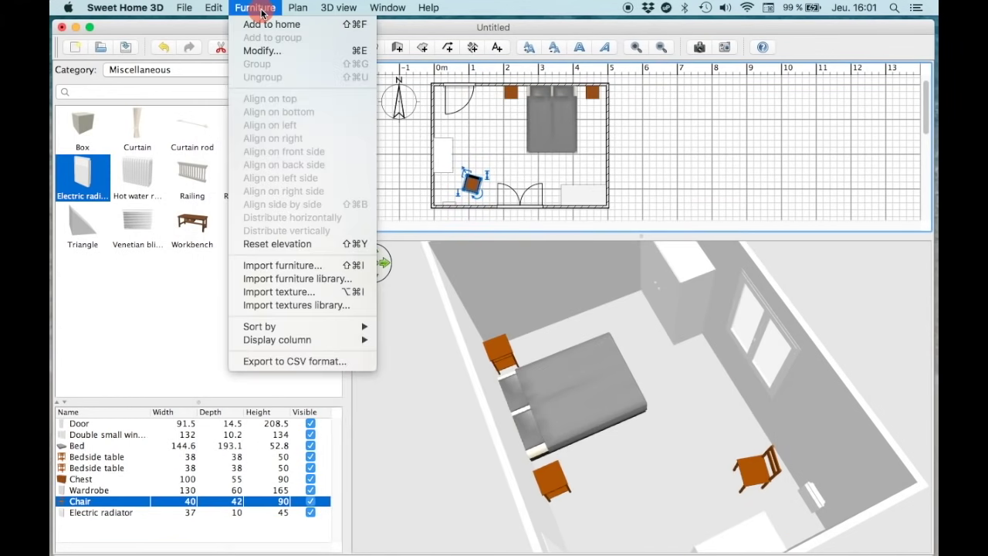
click(263, 50)
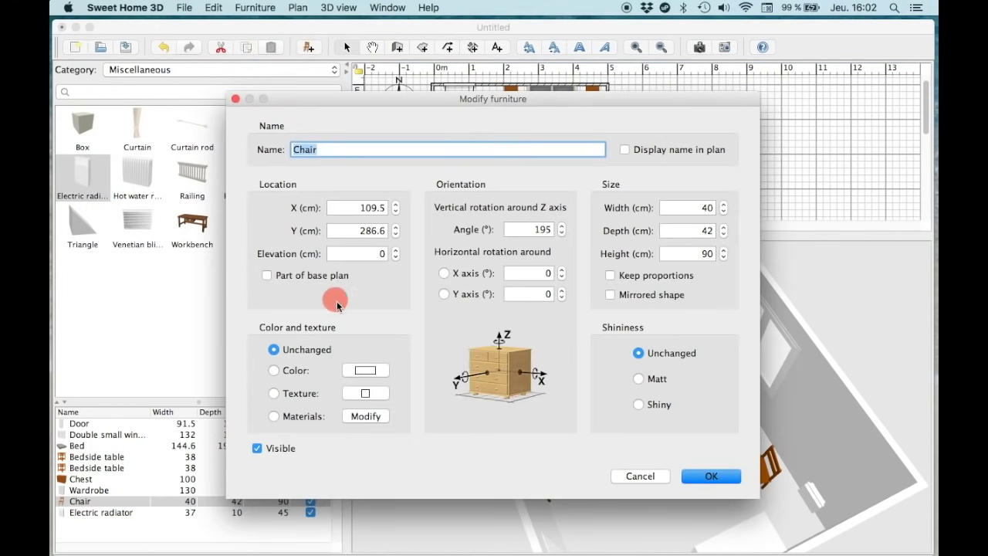
click(365, 369)
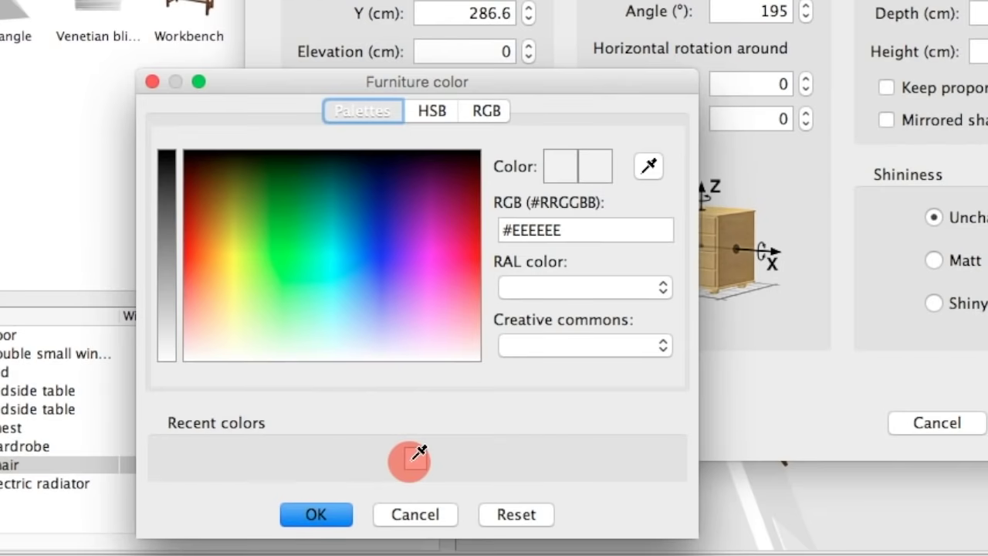
click(415, 458)
click(316, 515)
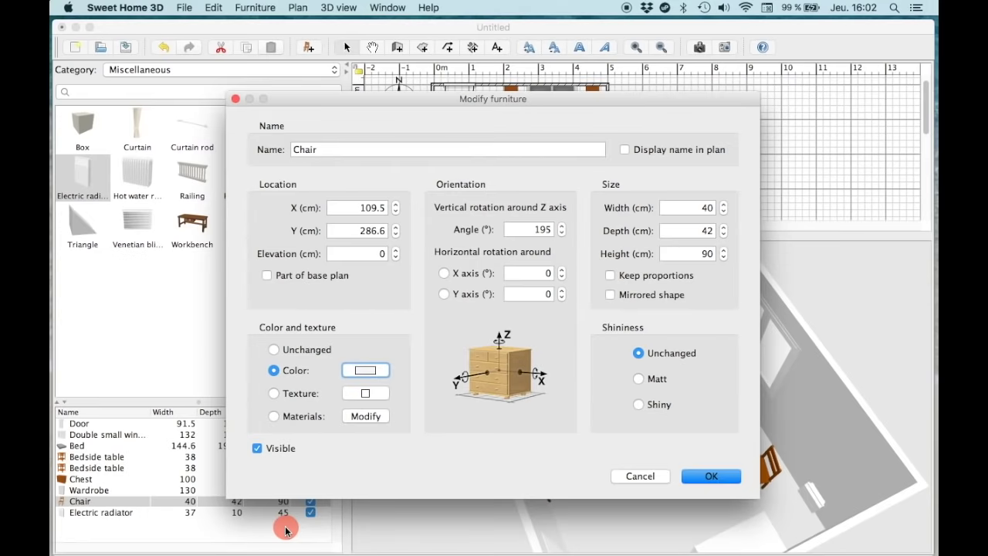
click(698, 476)
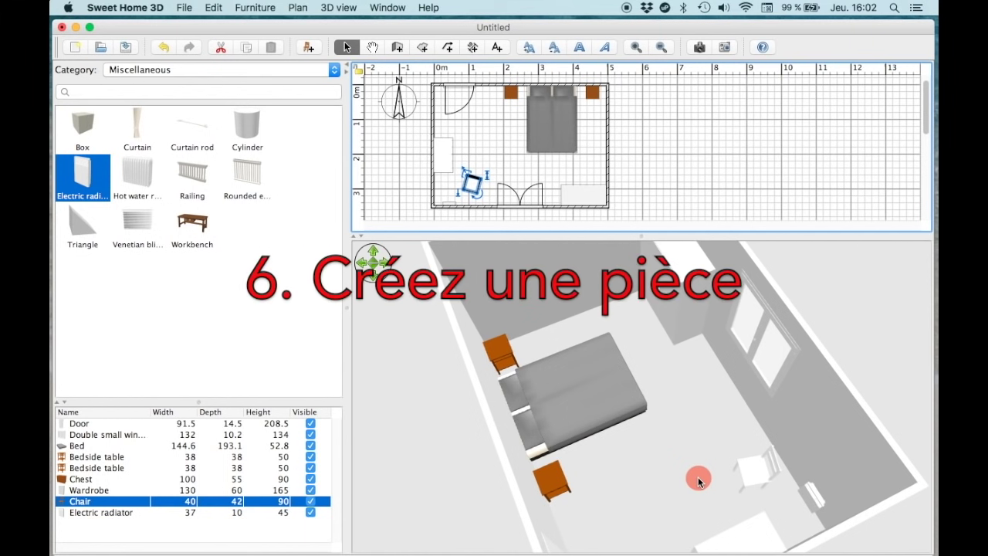
Create a room filling the area enclosed by the four walls
drag(698, 480, 518, 438)
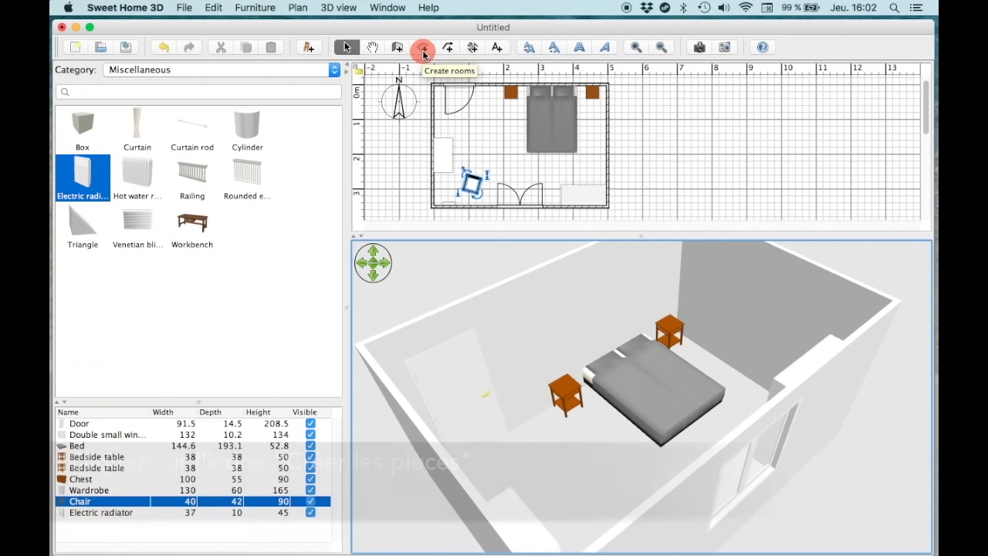
click(517, 123)
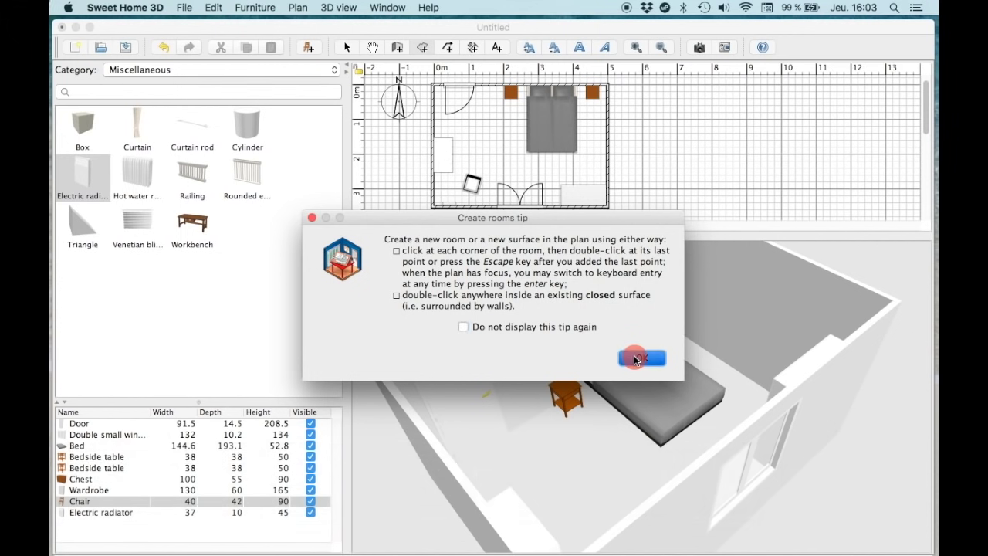
click(641, 357)
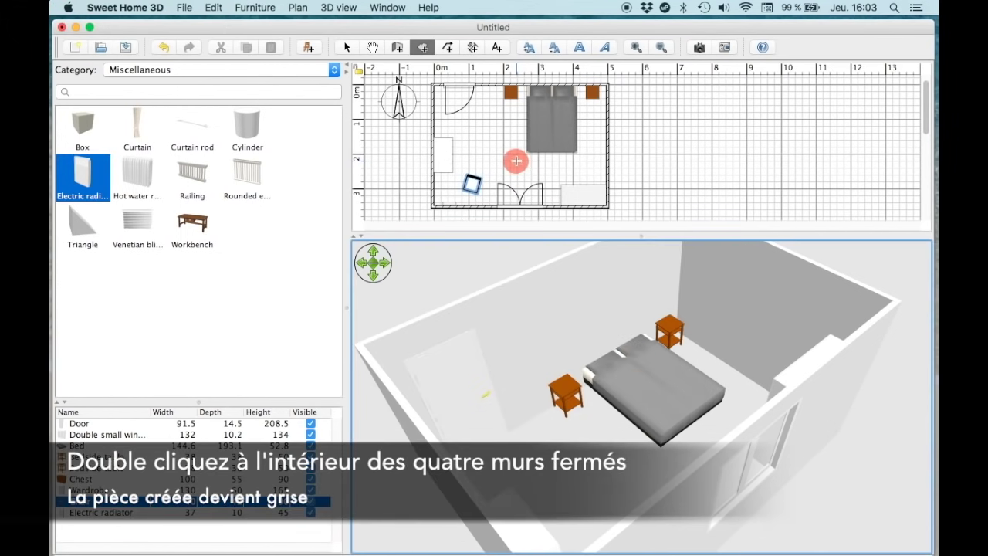
double_click(516, 160)
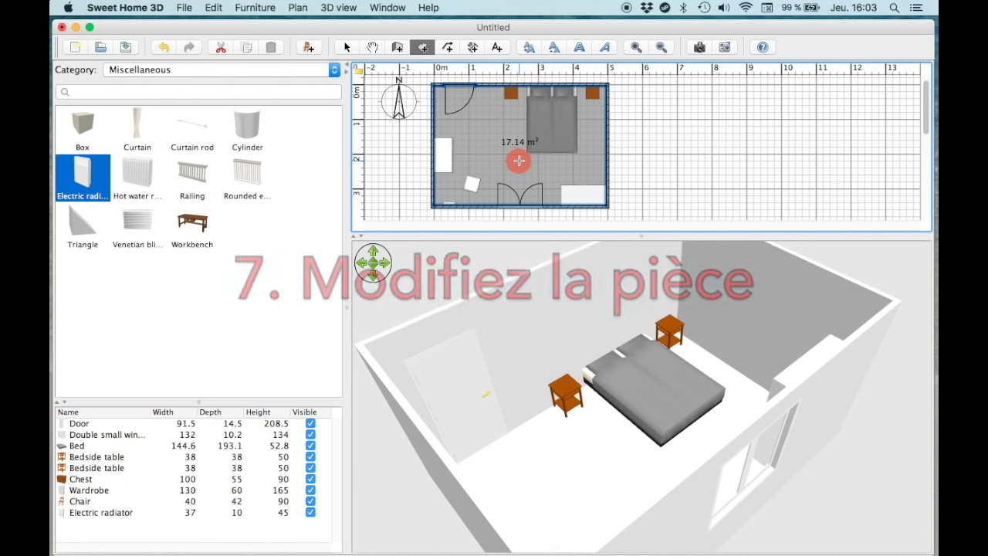
Open the properties of the selected room and name it Bedroom
click(299, 9)
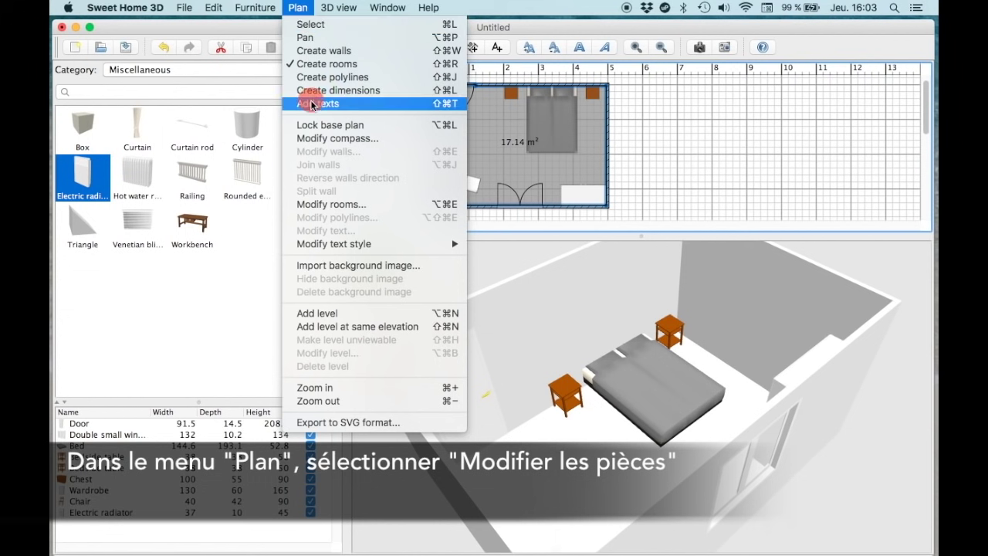
click(315, 205)
text(B)
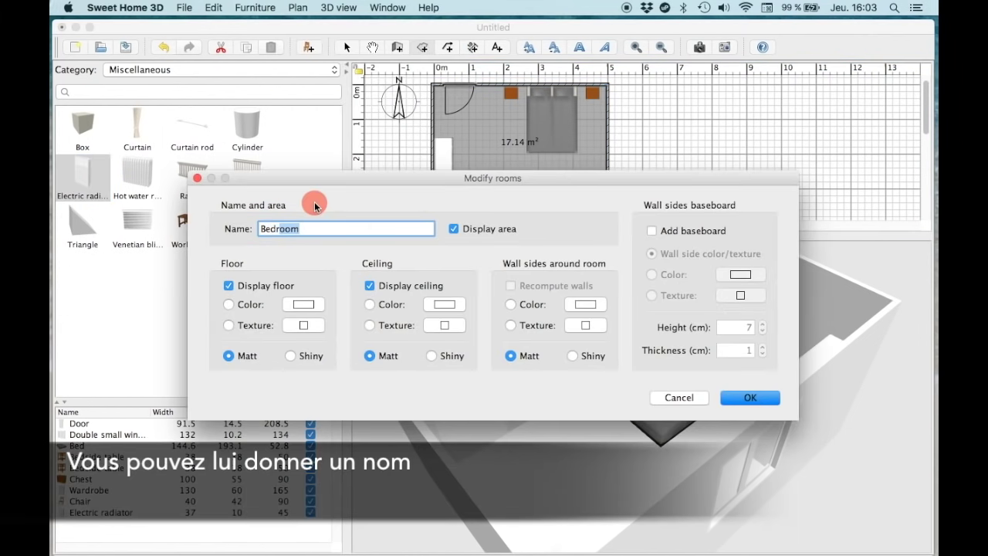
text(edroom)
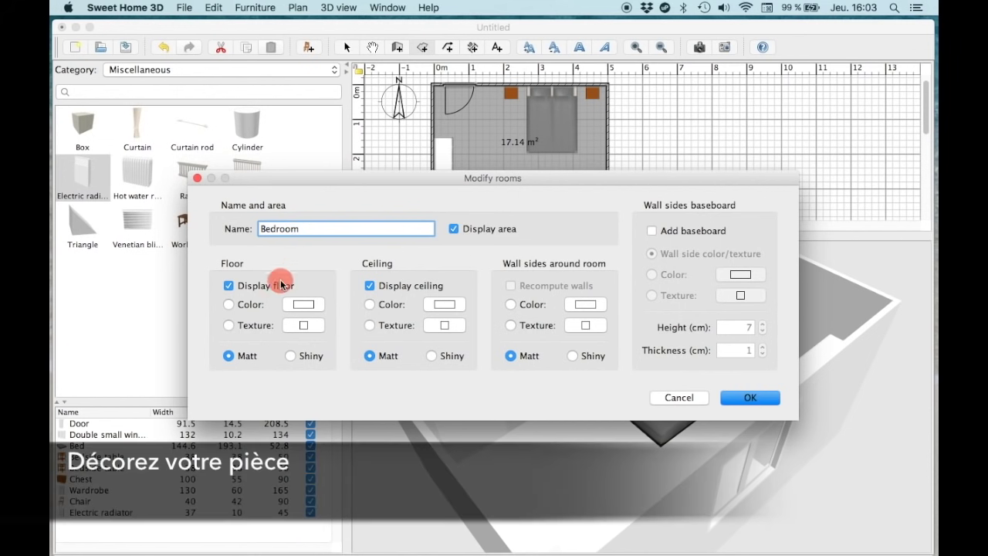
Give the room's floor the "Floor - Wooden floor" texture
click(229, 325)
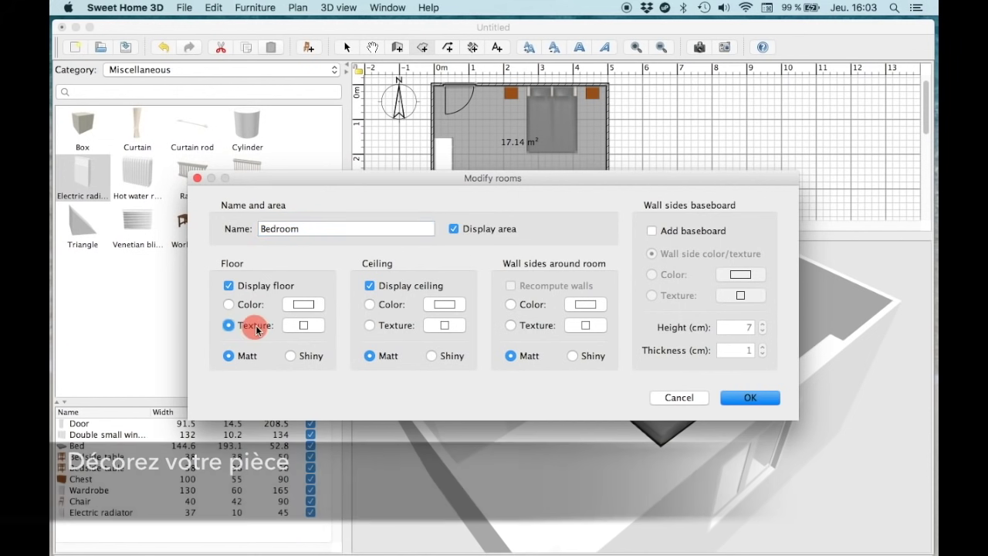
click(303, 327)
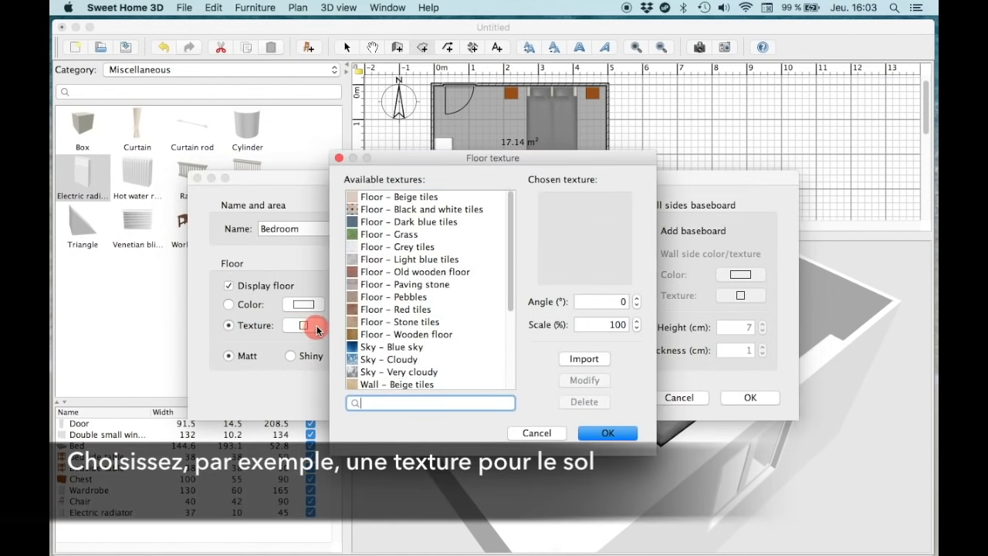
click(394, 334)
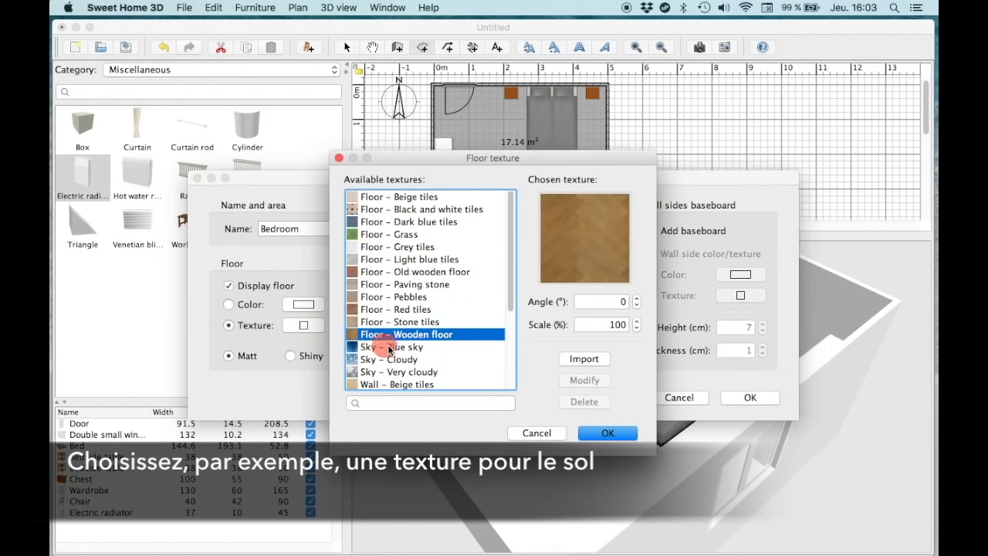
click(607, 433)
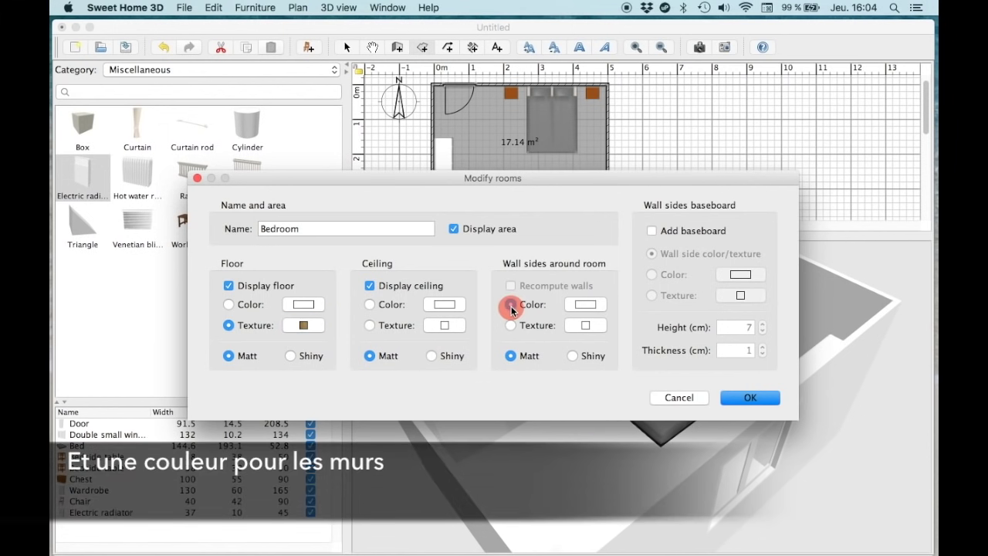
Color the wall sides around the room dark blue, add a baseboard matching the wall color, and apply the room changes
click(585, 304)
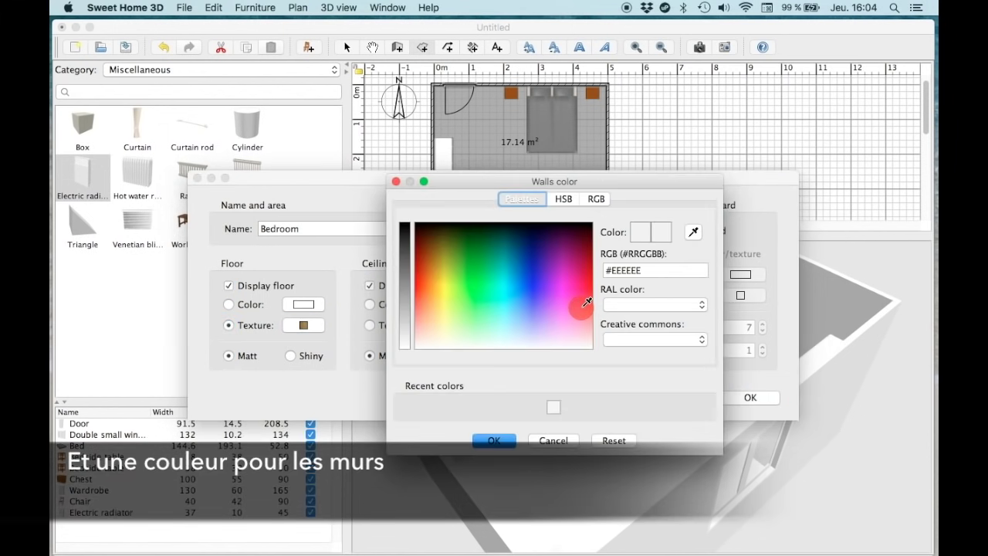
click(522, 249)
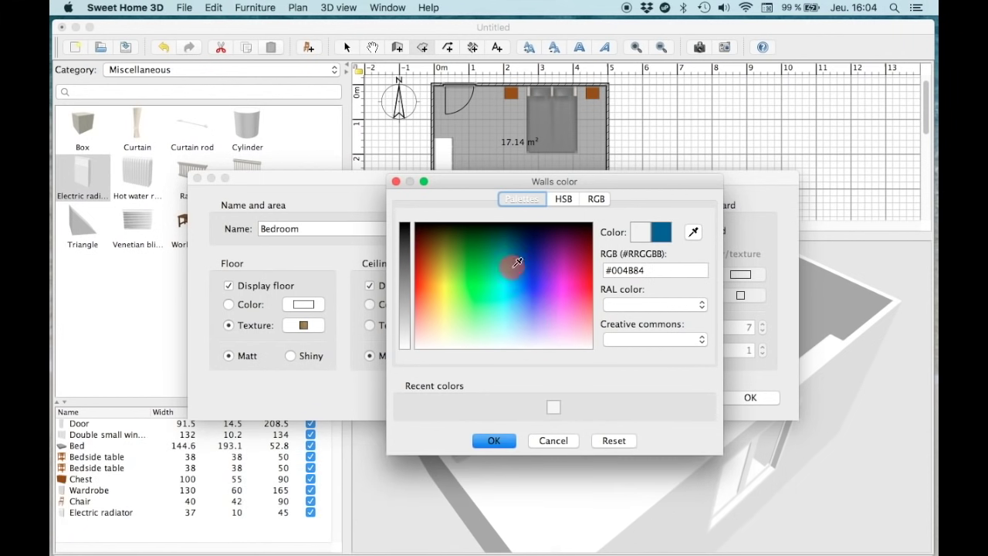
click(492, 440)
click(652, 231)
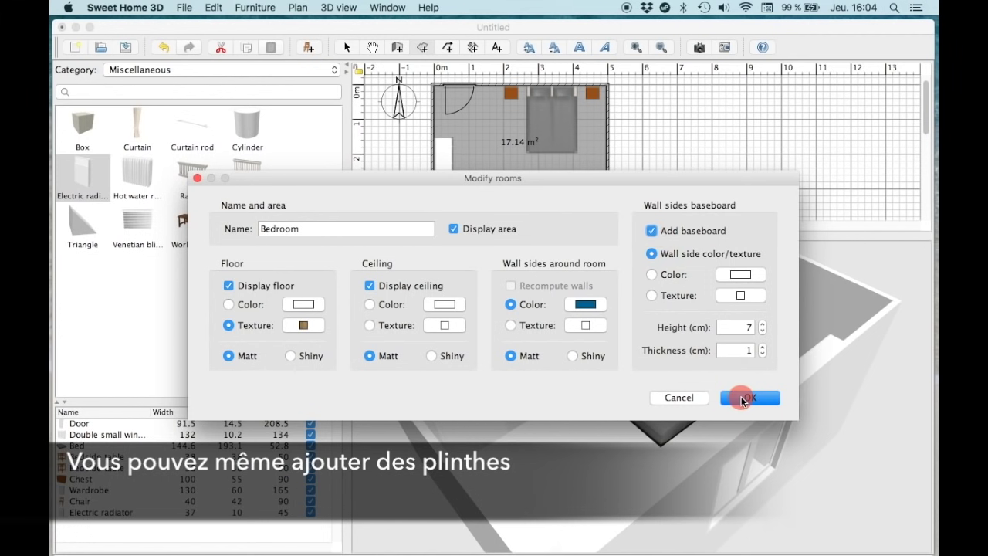
click(741, 398)
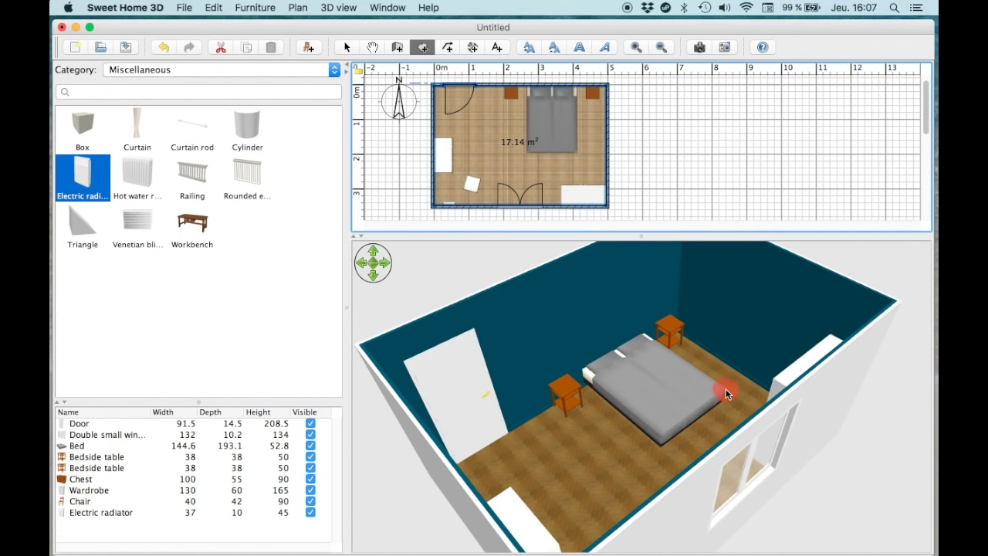
Switch the 3D view to a virtual visit and turn the visitor to look around the bedroom
click(333, 10)
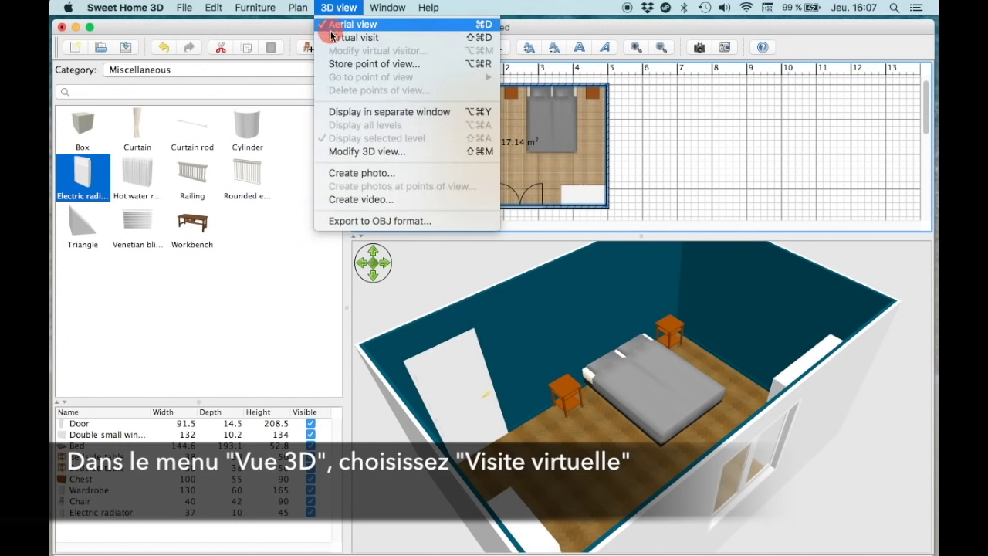
click(333, 37)
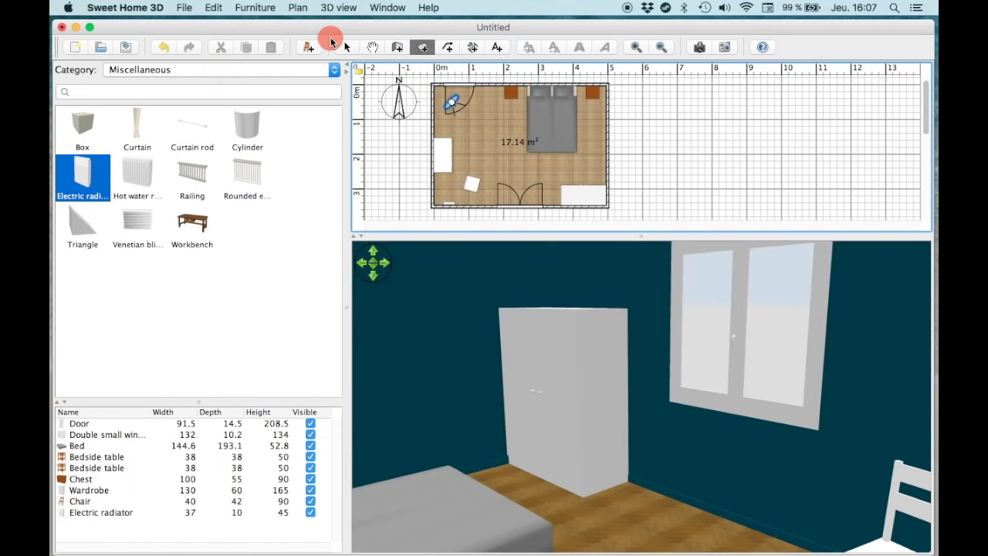
click(385, 264)
click(364, 263)
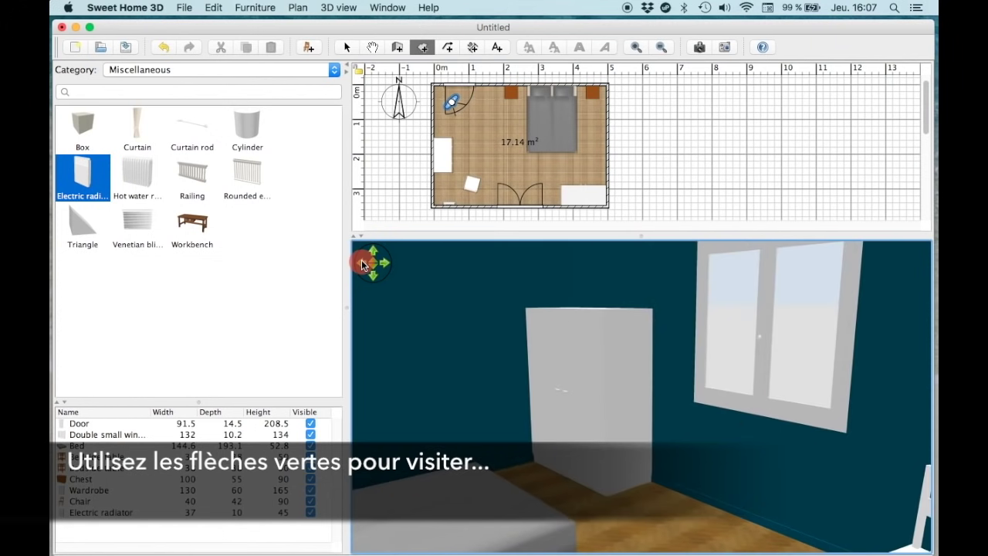
drag(388, 361, 403, 342)
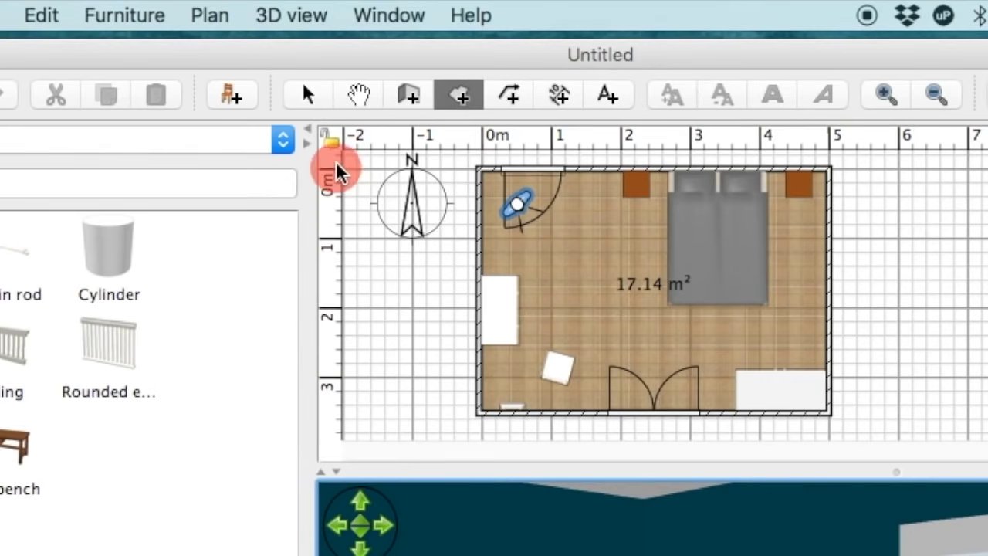
Return to object selection and move the virtual visitor further into the northwest corner by the door
click(302, 94)
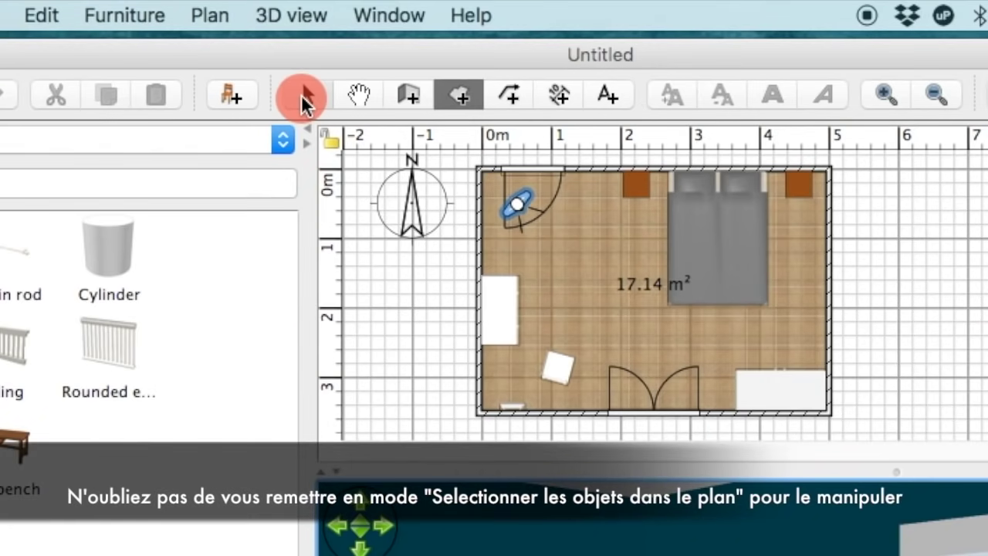
click(301, 96)
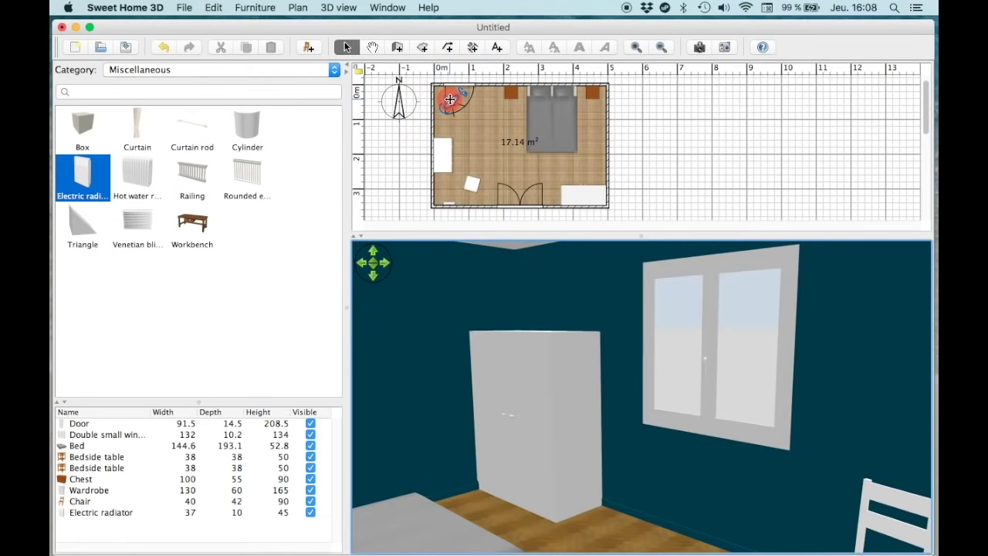
drag(450, 99, 448, 108)
drag(430, 148, 423, 128)
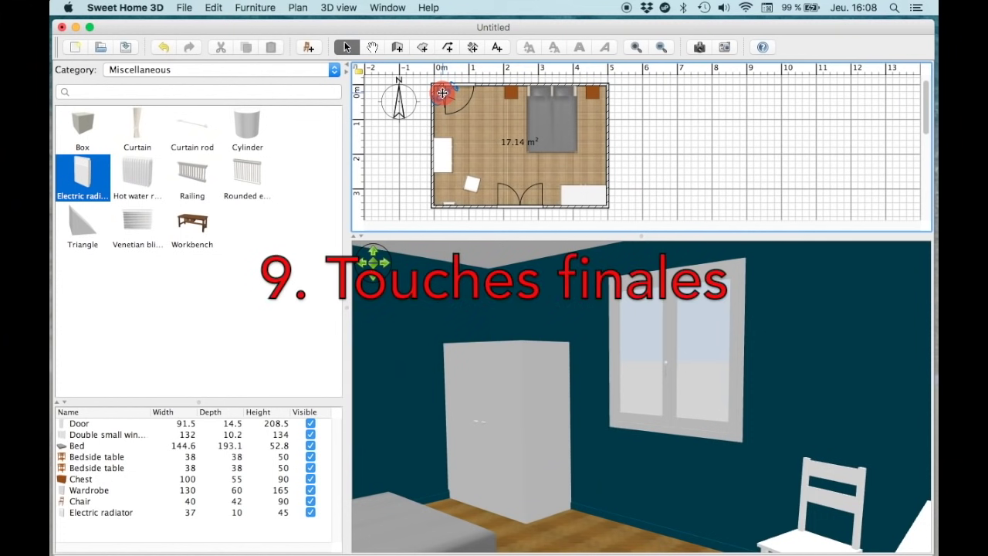
Place a curtain rod above the south window and hang two curtains side by side in front of it
click(195, 130)
drag(195, 130, 495, 204)
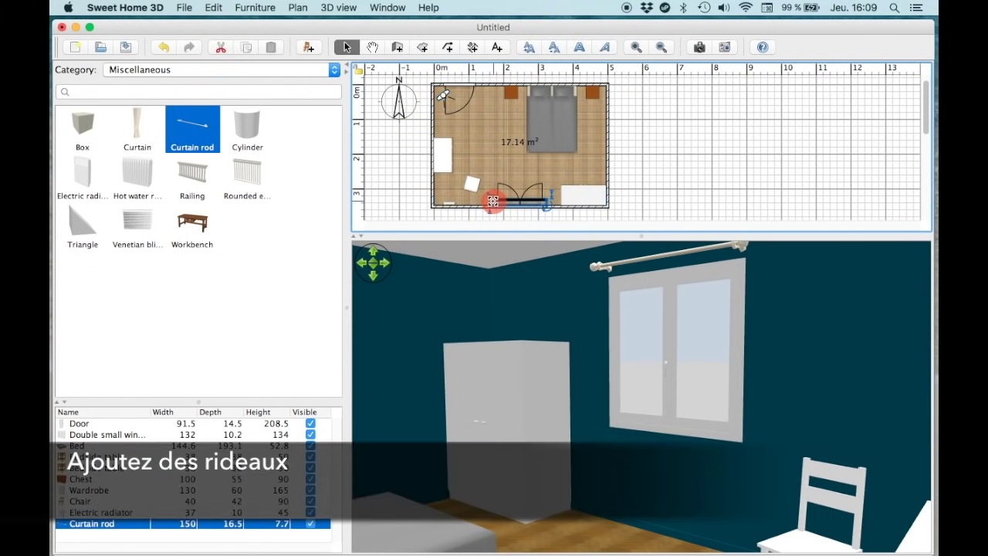
drag(137, 122, 523, 205)
drag(134, 123, 495, 203)
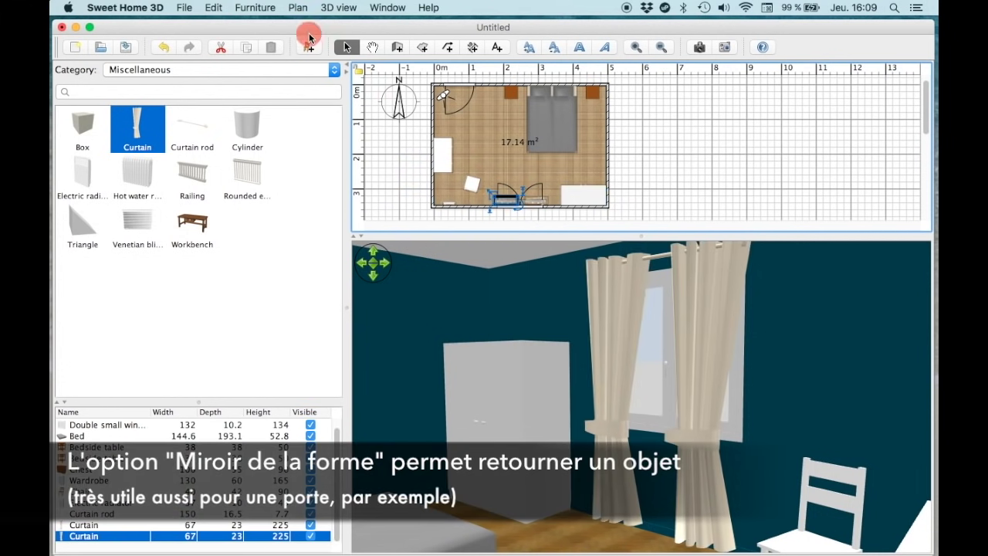
Mirror the shape of the west curtain at the south window
click(255, 7)
click(262, 50)
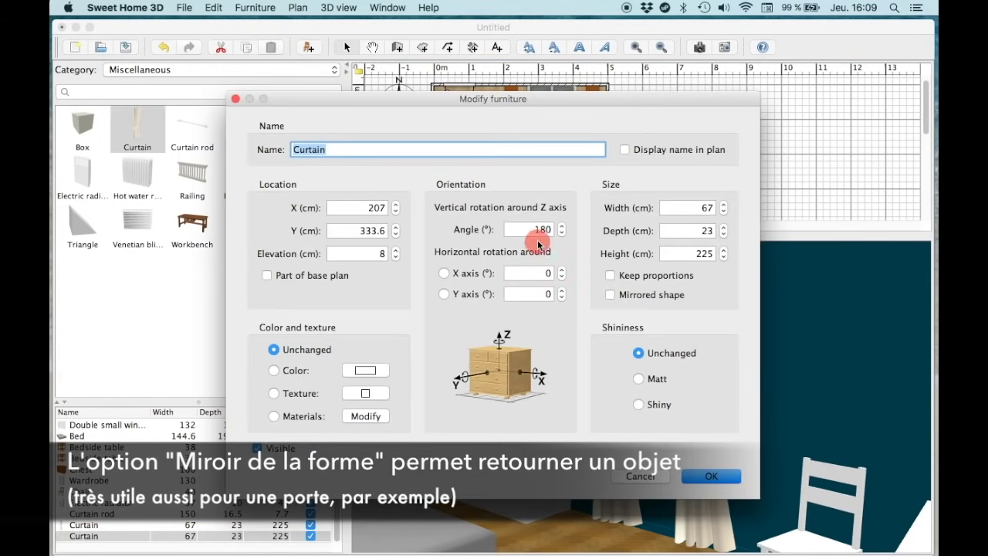
click(610, 294)
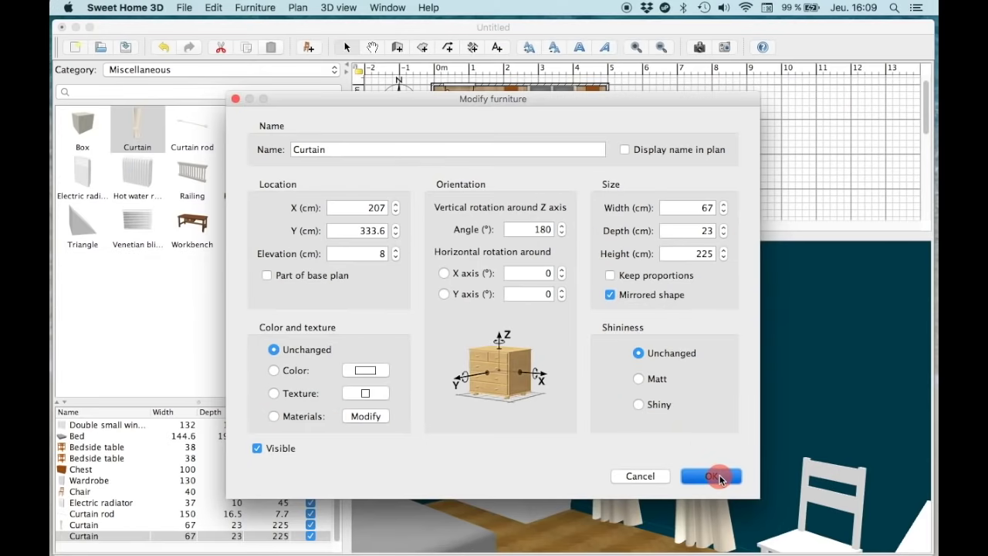
click(712, 476)
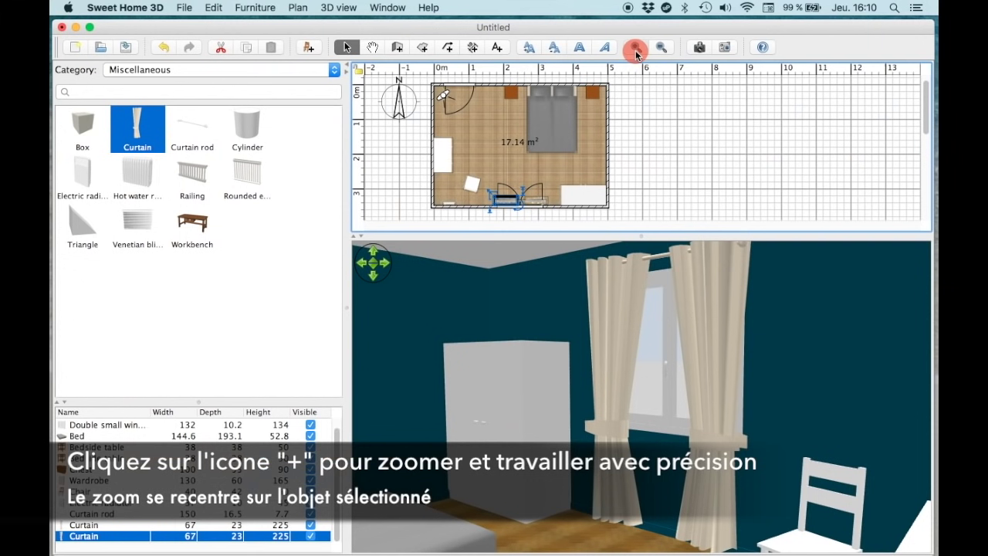
Move the curtains slightly apart in front of the south window
click(587, 115)
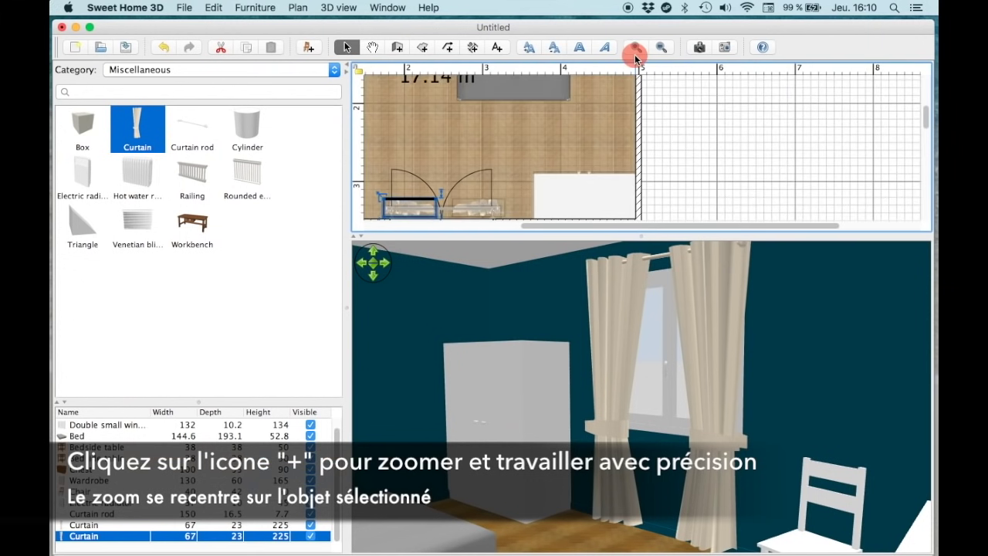
mouse_move(425, 202)
mouse_down()
mouse_move(464, 201)
mouse_move(419, 203)
mouse_up()
scroll(424, 220, left, 5)
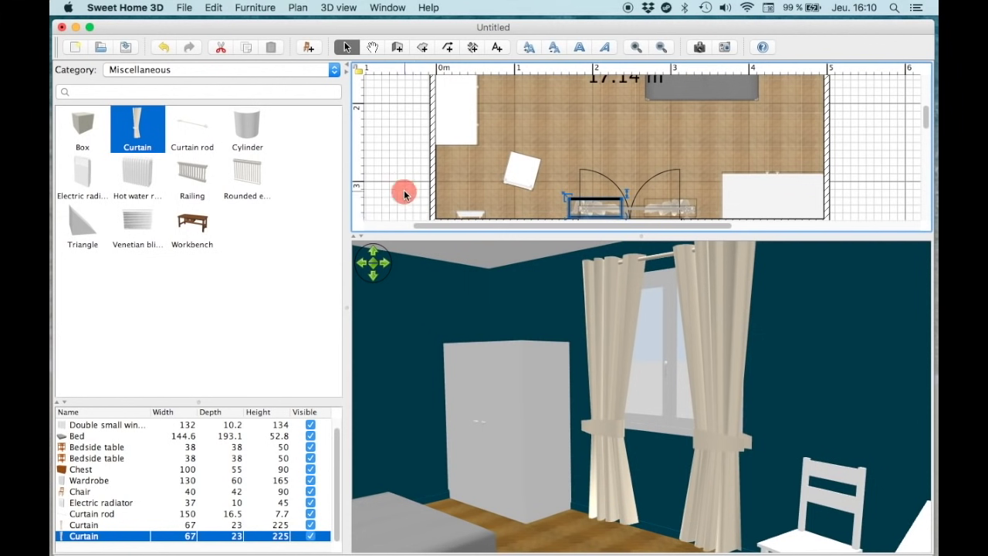
Search all furniture categories for "flowers" and place the Flowers on top of the chest against the west wall
click(336, 73)
click(270, 28)
click(192, 94)
text(flowers)
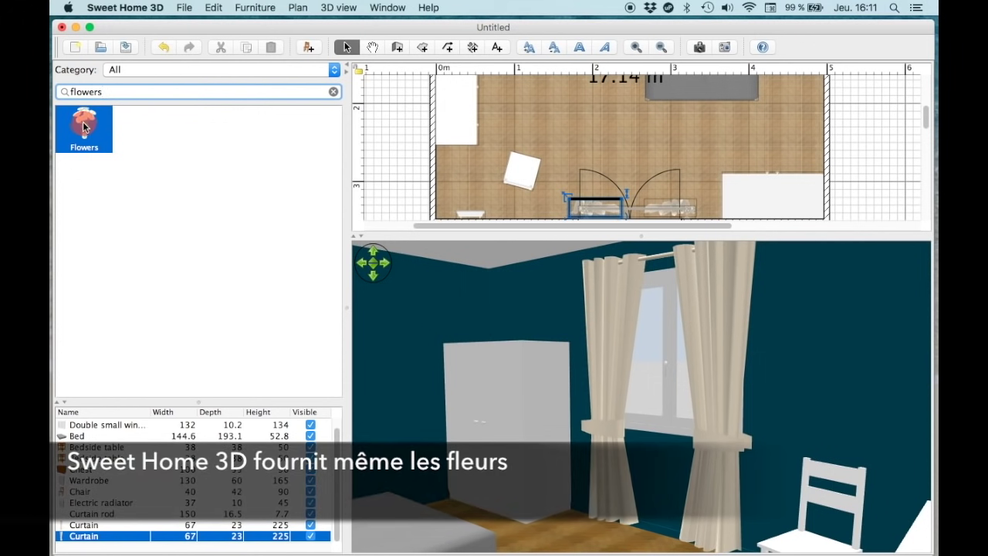
drag(85, 127, 457, 126)
drag(468, 245, 493, 286)
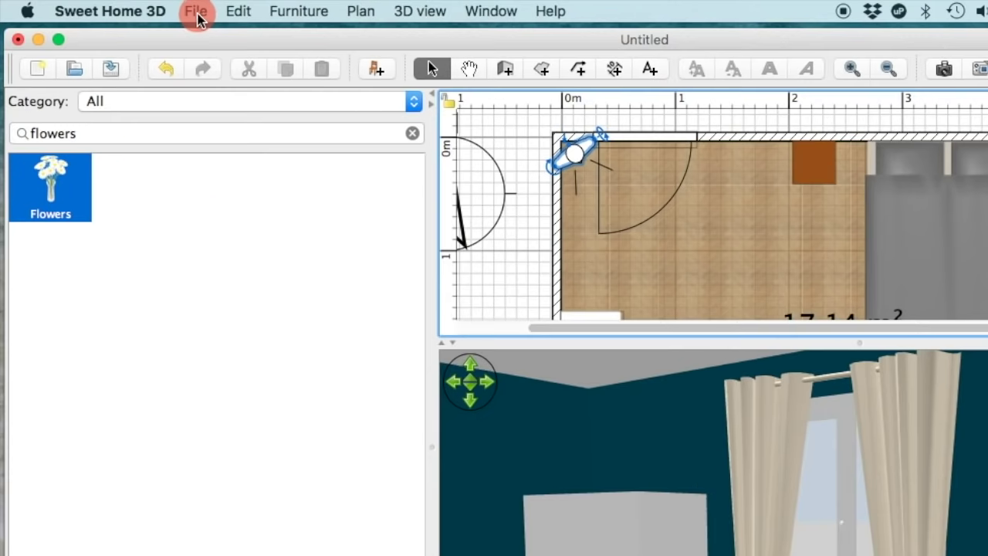
Save the home as "My bedroom" in the Bureau folder and quit the program
click(183, 7)
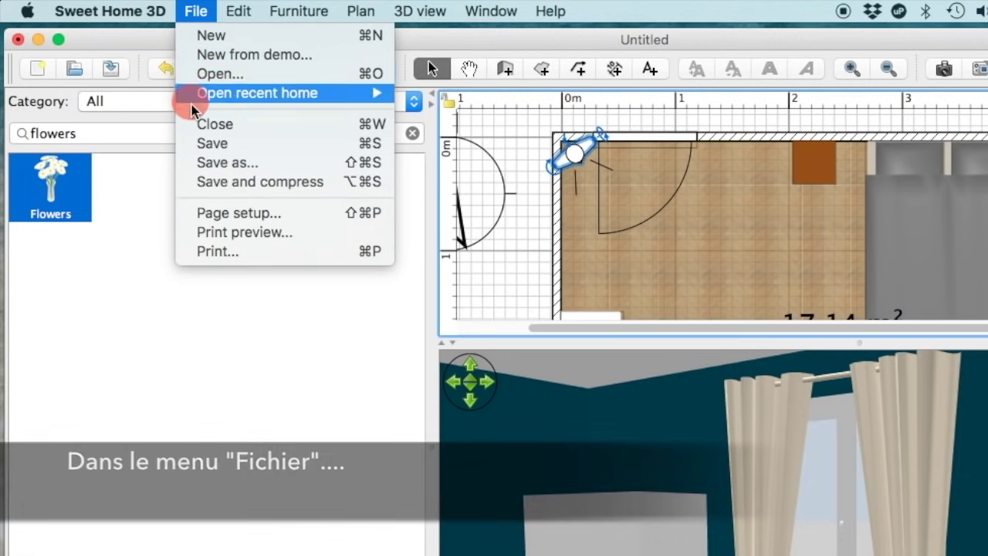
click(202, 144)
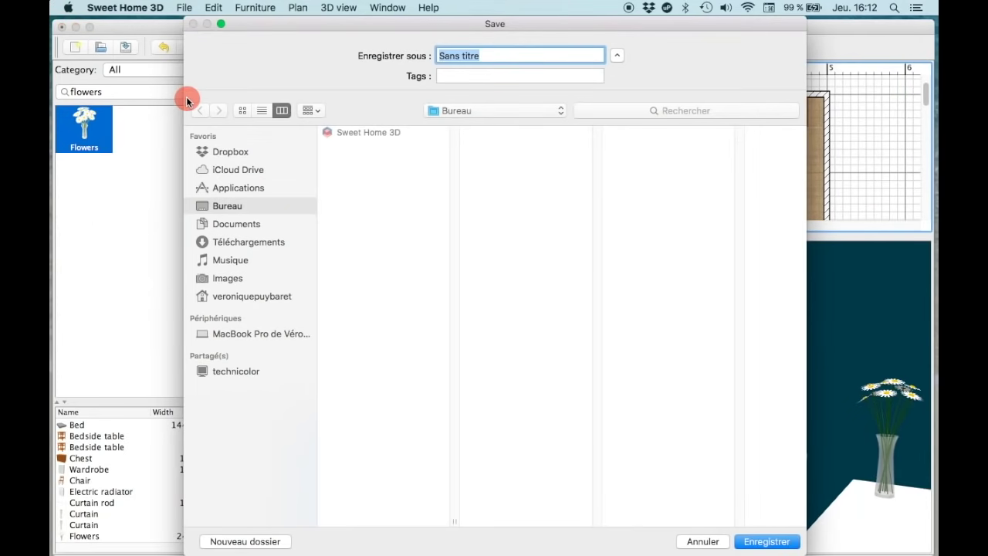
text(My bedroom)
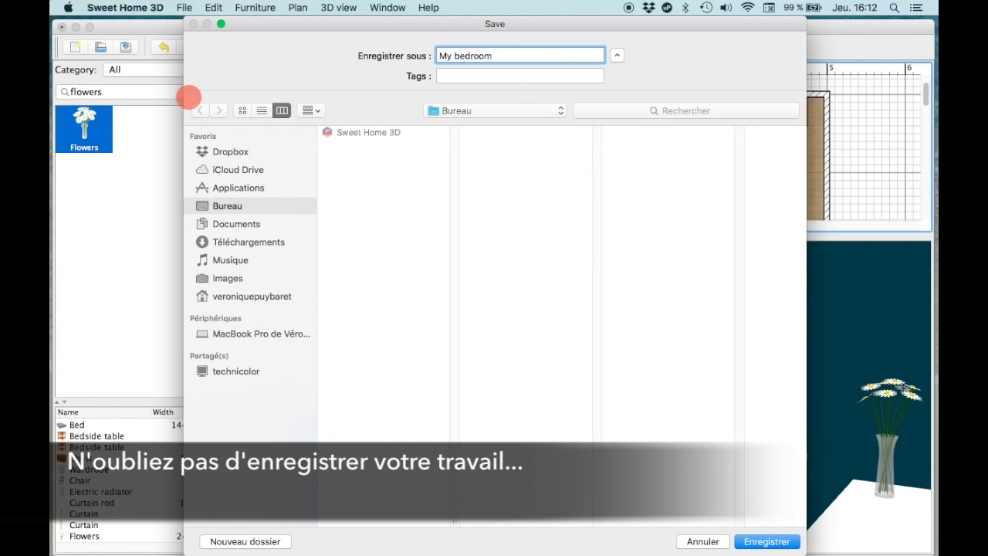
click(771, 545)
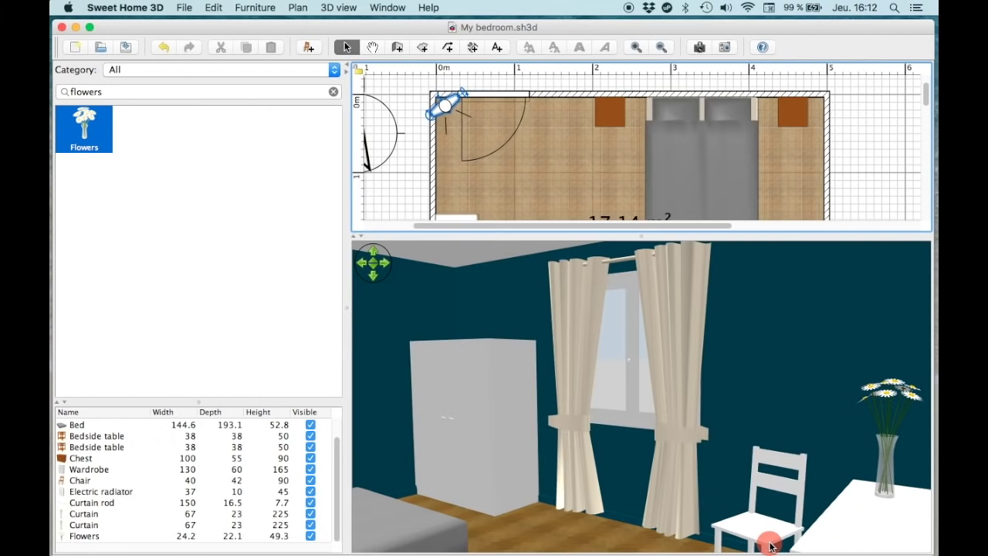
click(125, 8)
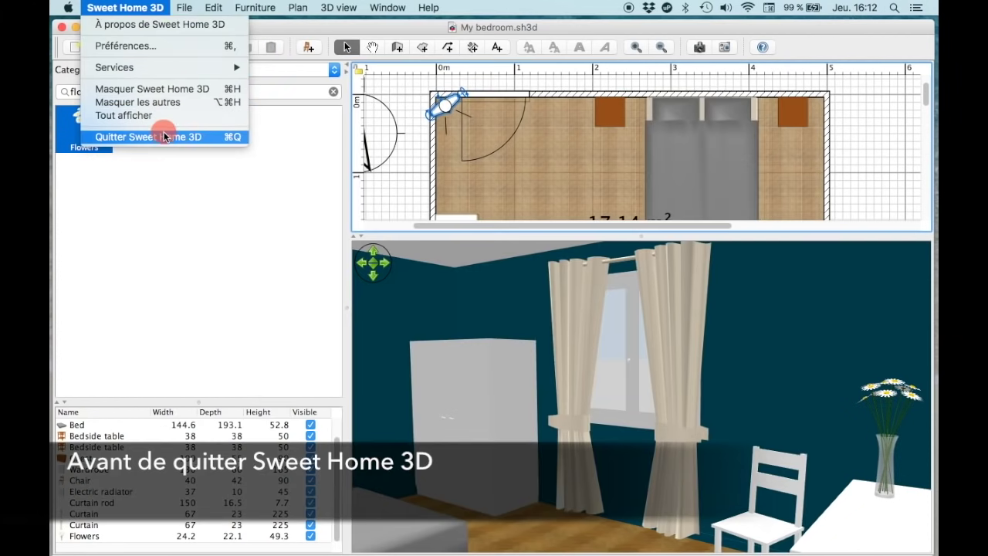
click(165, 137)
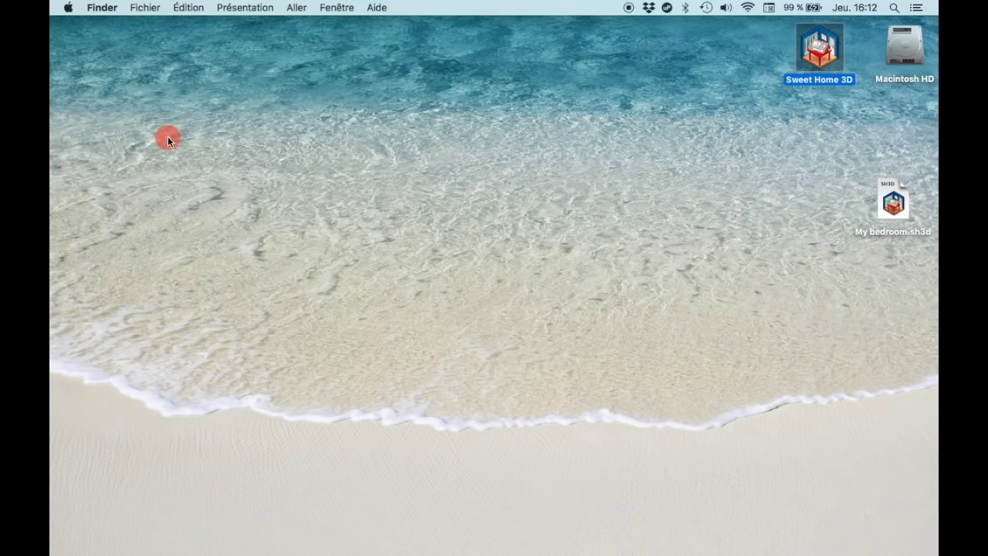